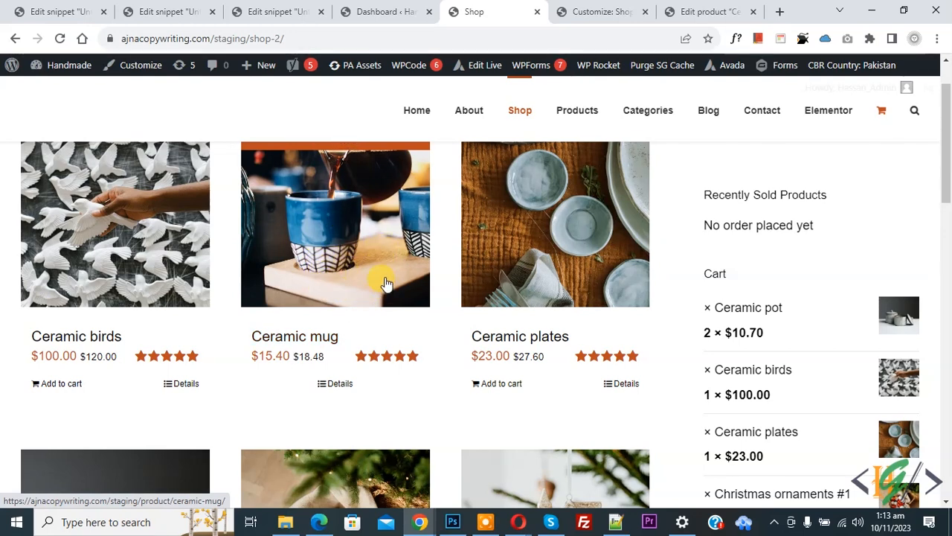
Search the WordPress plugin directory for "Advanced Custom Fields" from the site's admin dashboard.
left_click(377, 6)
scroll(320, 142, "down", 6)
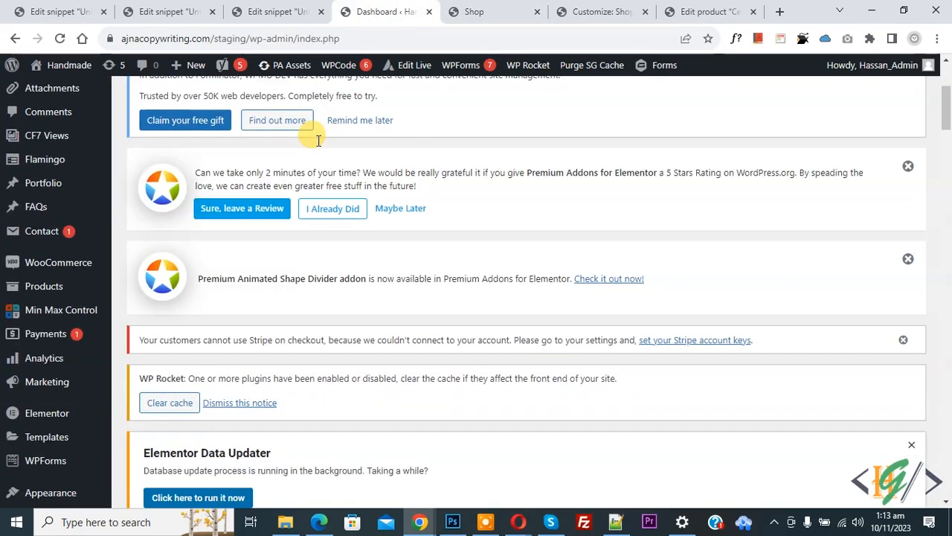
mouse_move(96, 338)
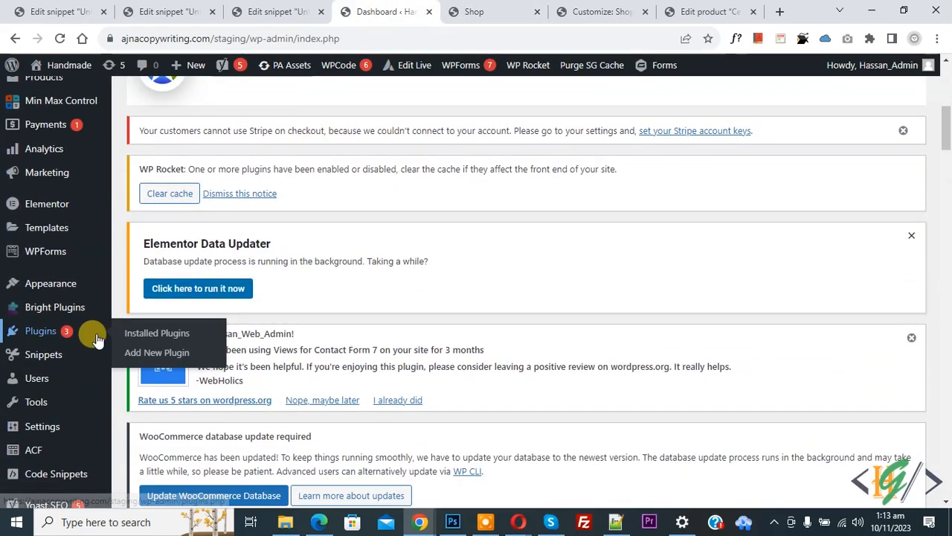
left_click(157, 352)
scroll(443, 160, "down", 7)
scroll(595, 168, "up", 1)
left_click(767, 145)
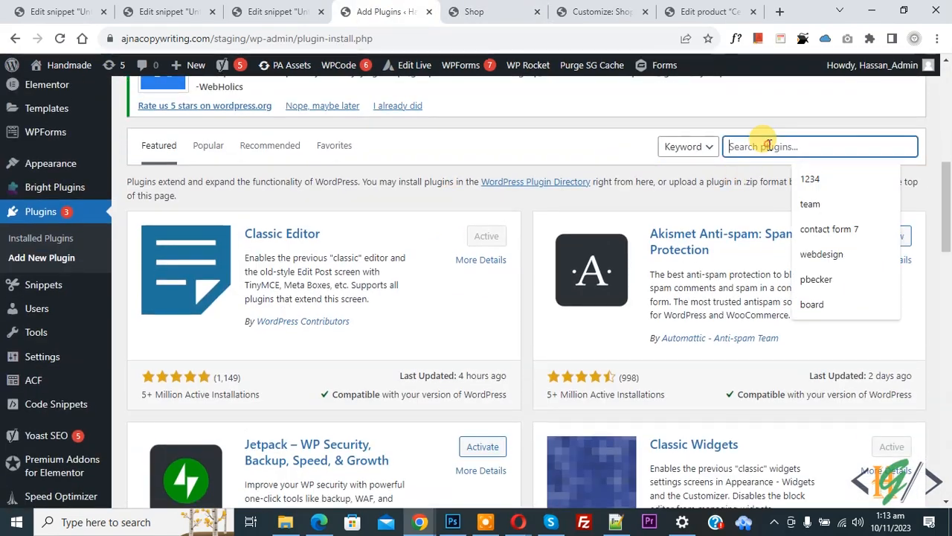
type("Advanced Custom Fields")
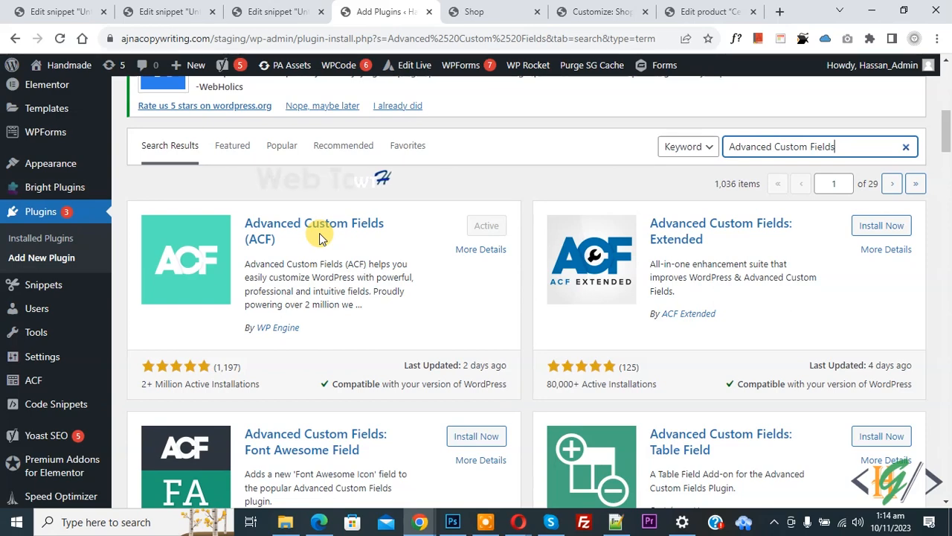
Create a new ACF field group titled "Custom Link Below Product Title".
left_click(71, 379)
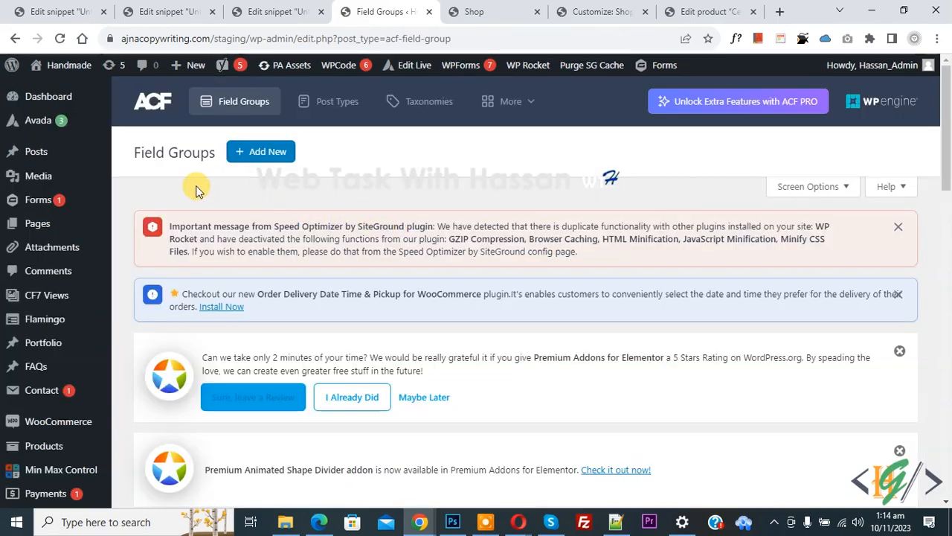
left_click(261, 151)
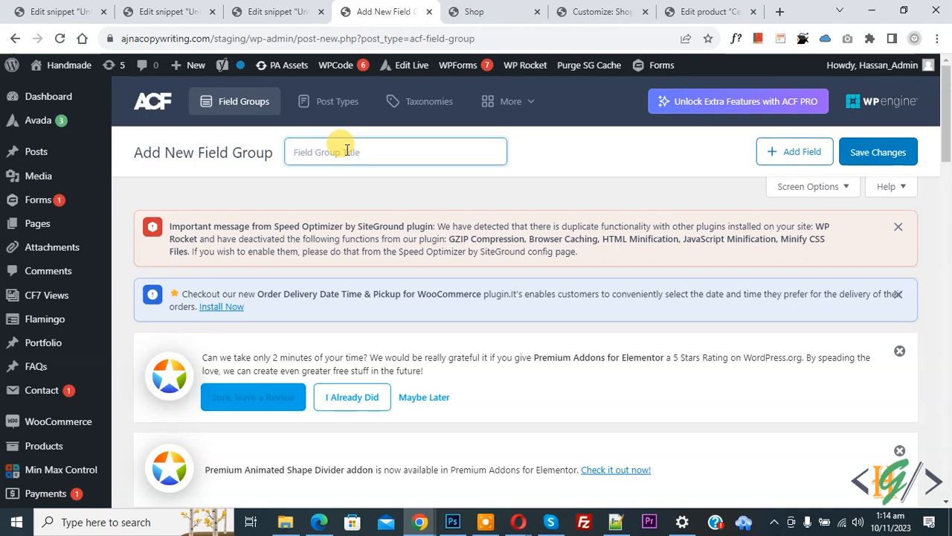
type("Custom Link Below Product Title")
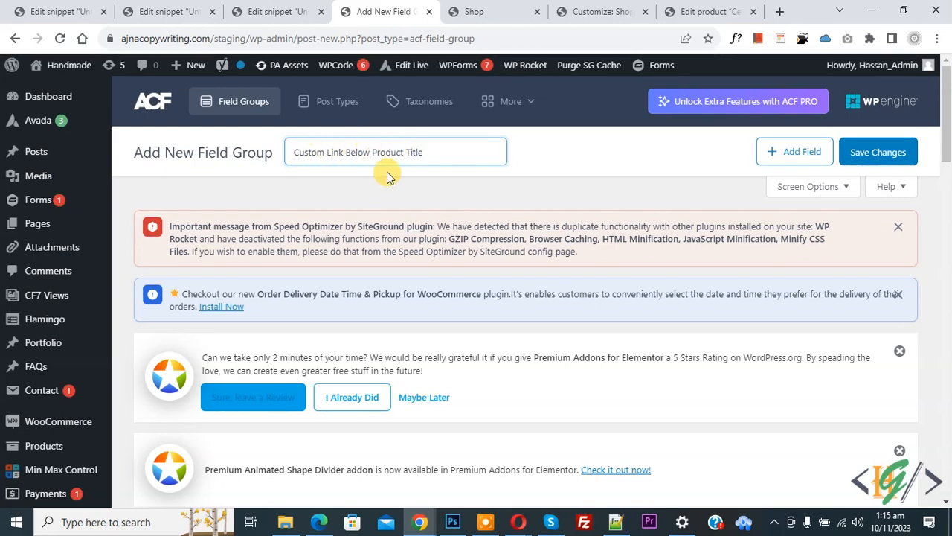
Set the first field's type to Link by choosing it from the field type browser.
scroll(361, 181, "down", 9)
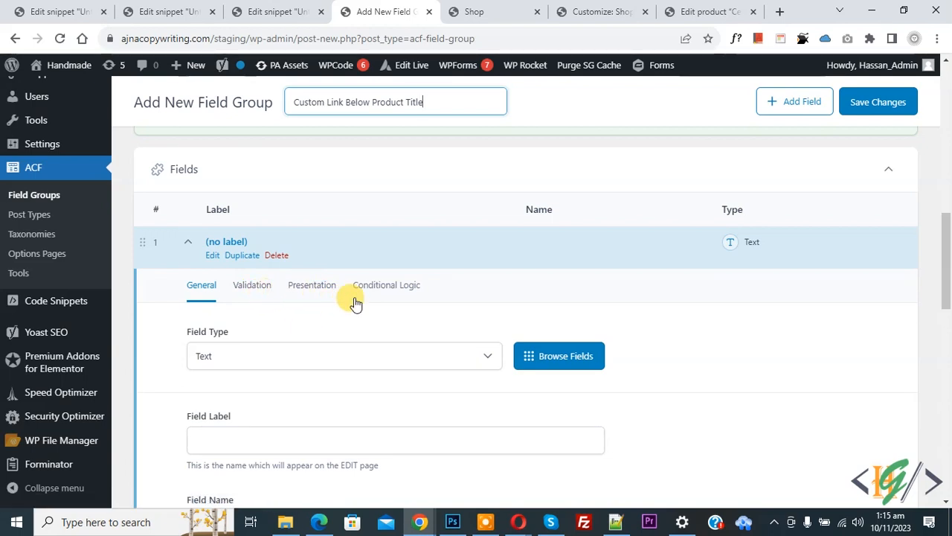
scroll(335, 305, "down", 1)
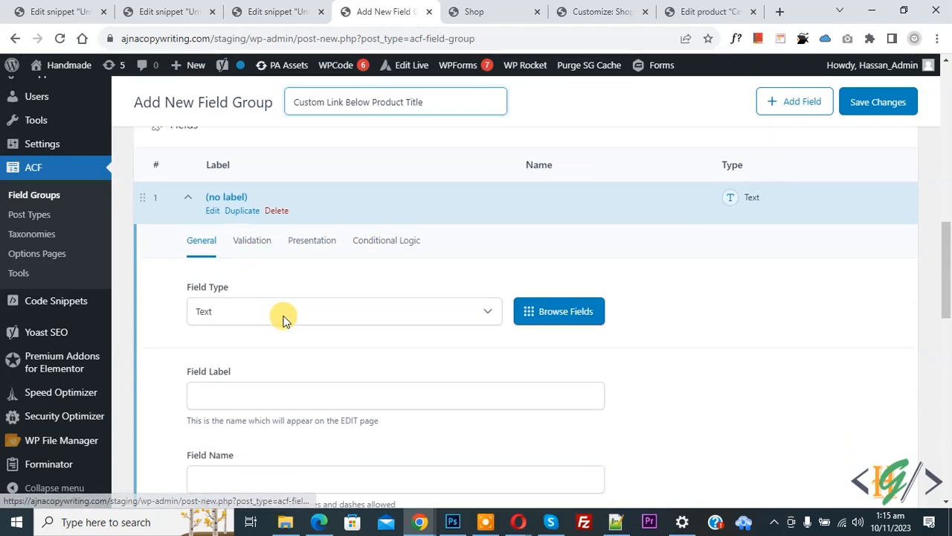
left_click(330, 287)
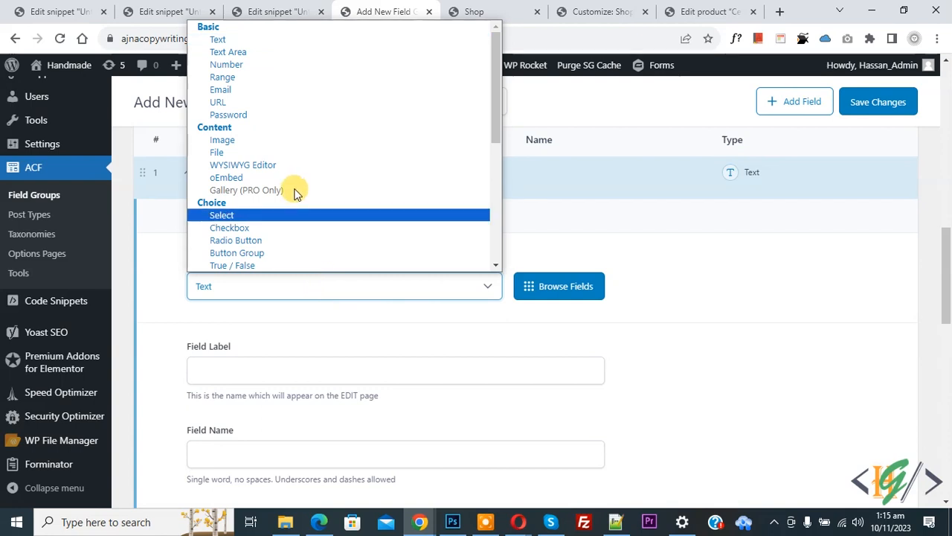
left_click(570, 290)
left_click(570, 290)
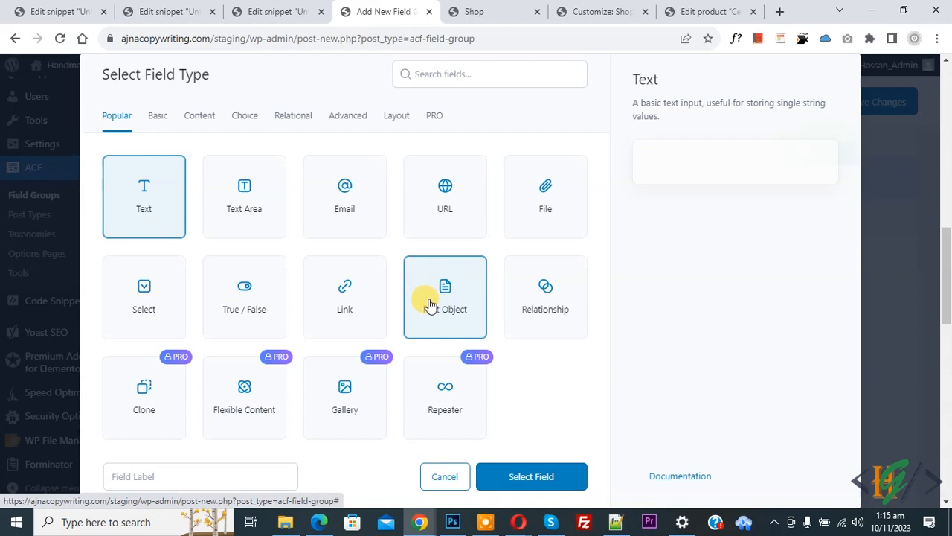
left_click(361, 305)
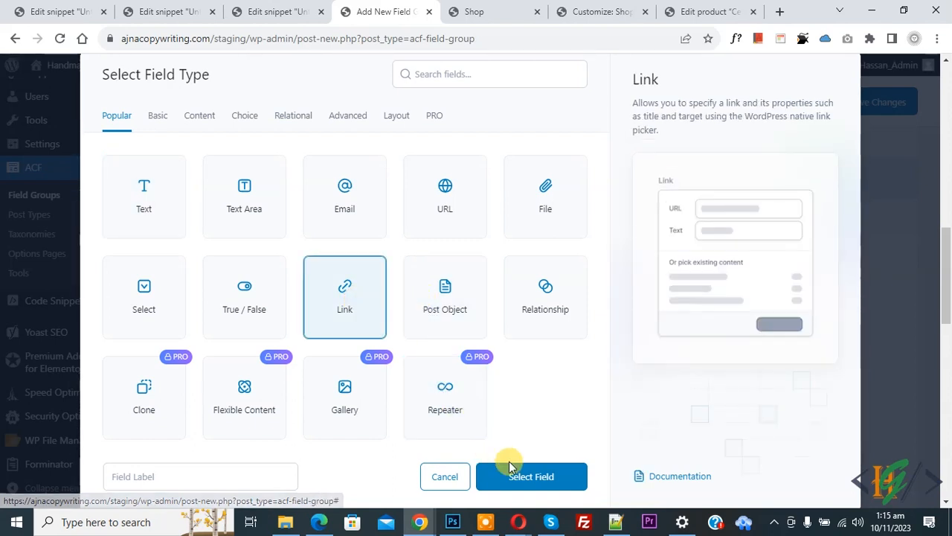
left_click(523, 477)
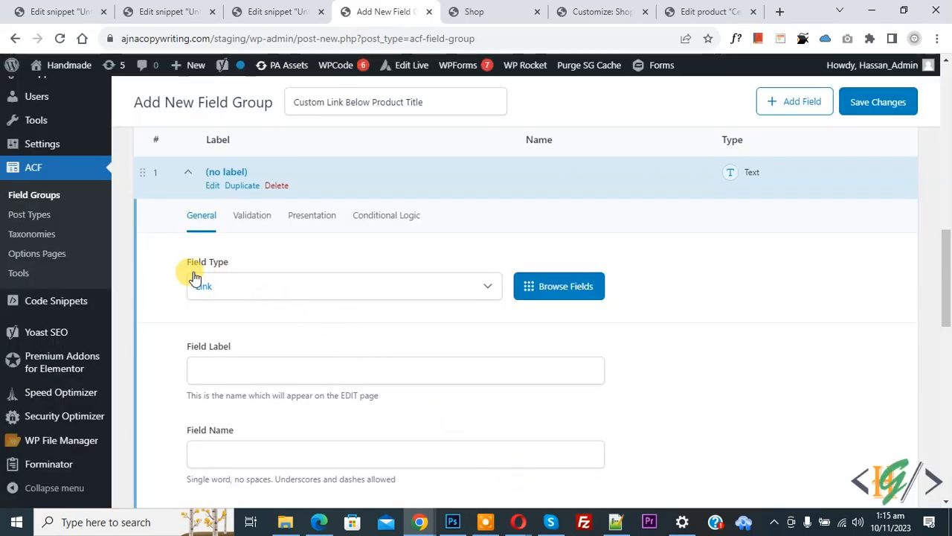
Label the link field "custom link", giving it the field name custom_link.
scroll(213, 282, "down", 1)
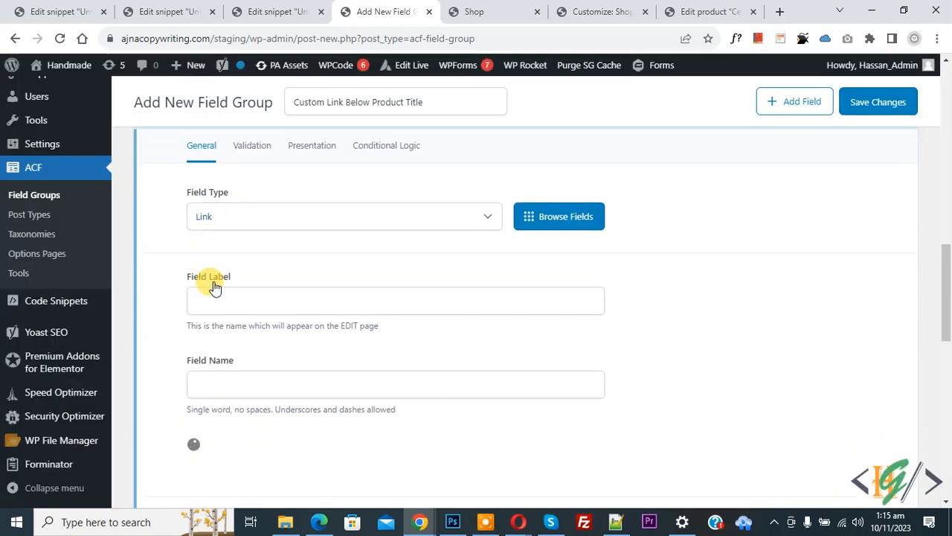
left_click(220, 299)
type("Custom link")
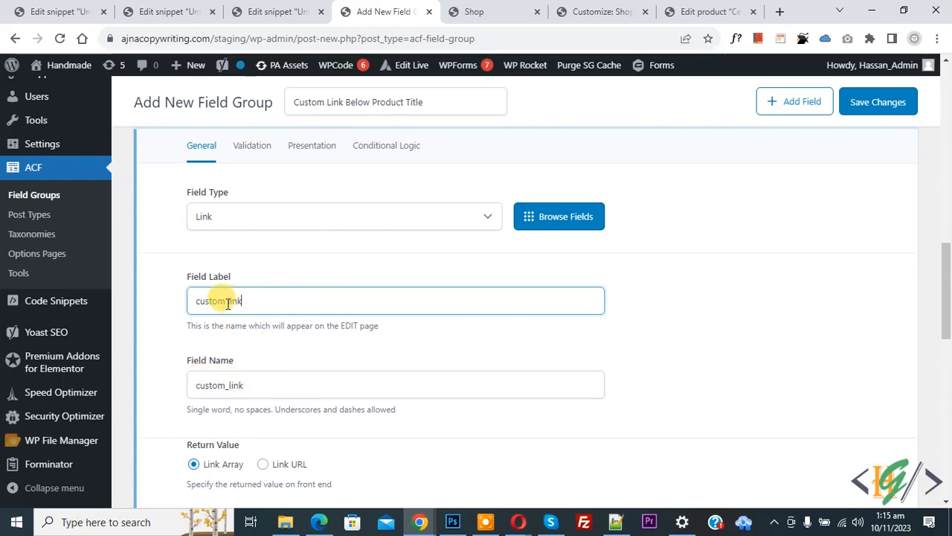
Set the location rule to show the field group when Post Type is equal to Product, and save the group.
scroll(228, 255, "down", 2)
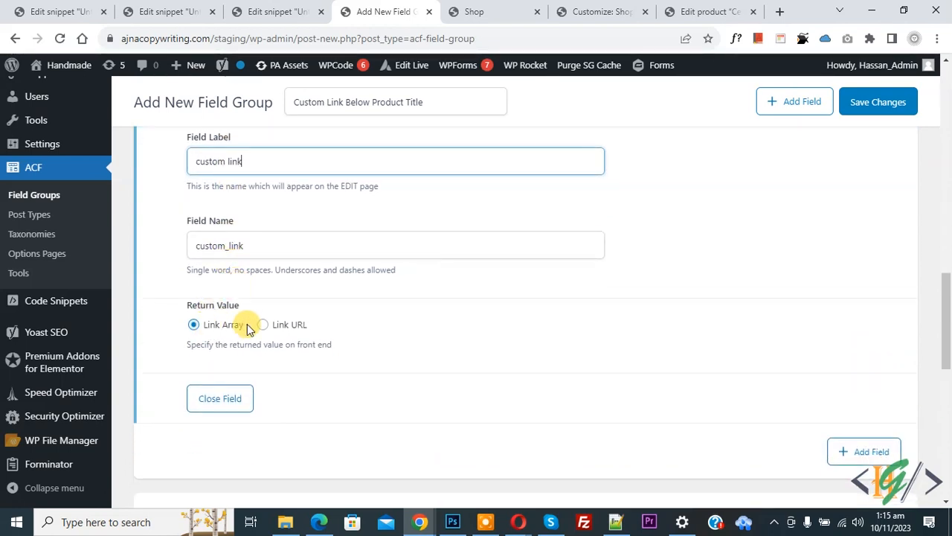
scroll(247, 322, "down", 1)
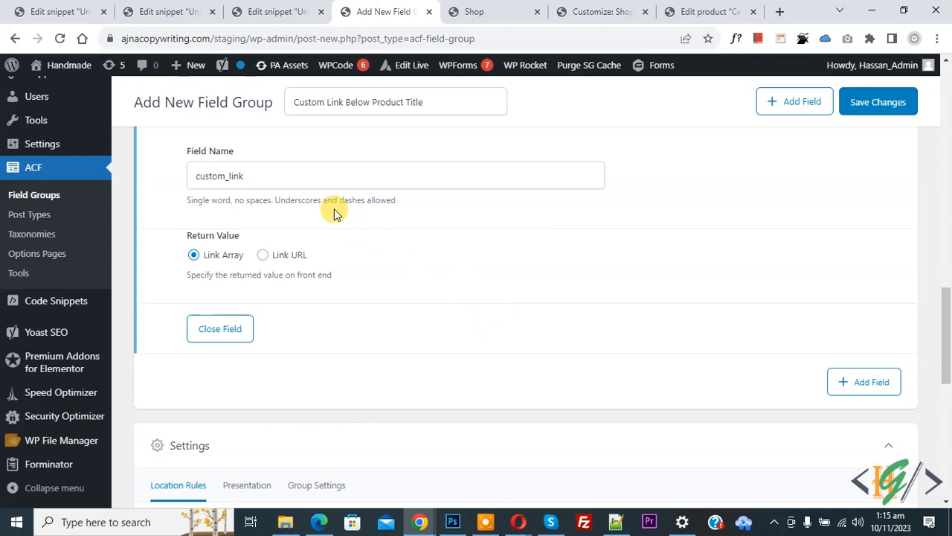
scroll(332, 210, "down", 1)
scroll(334, 208, "down", 4)
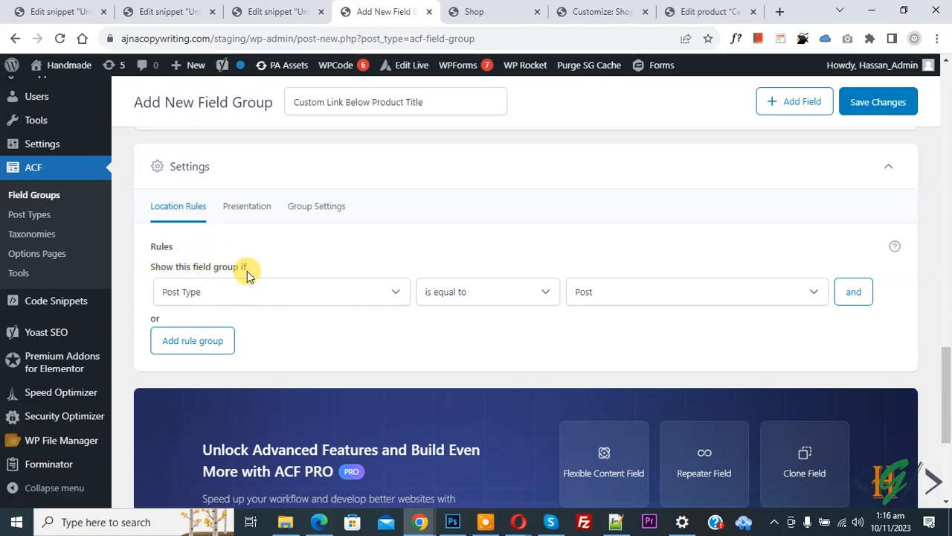
left_click(616, 295)
left_click(608, 157)
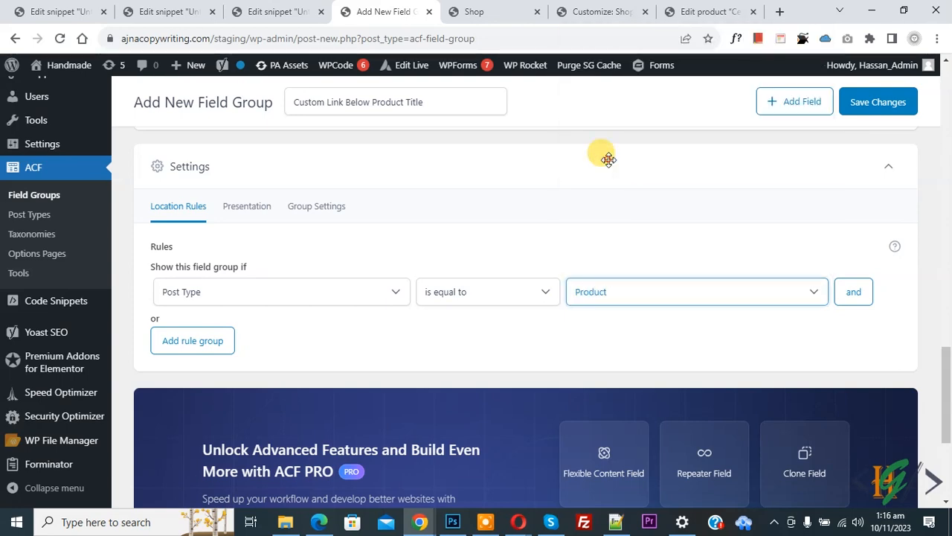
left_click(872, 105)
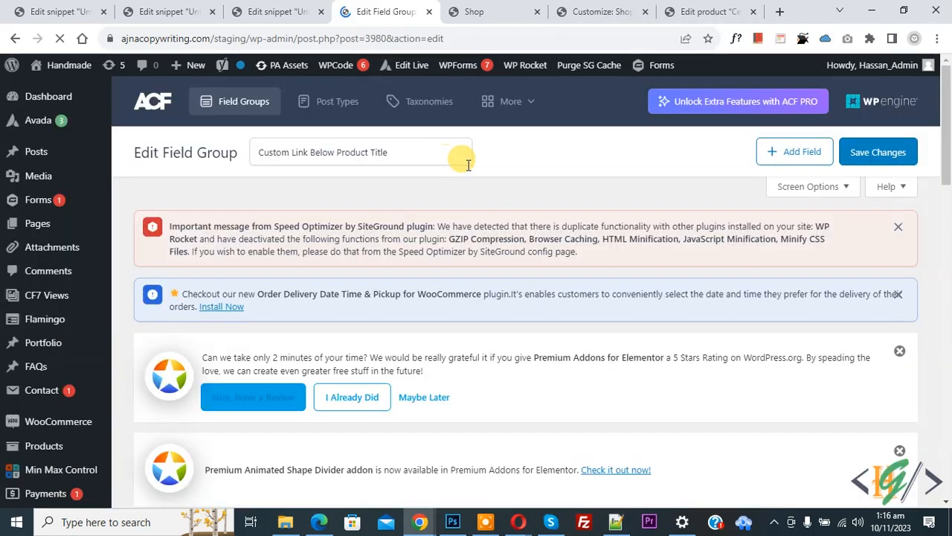
Open the Ceramic mug product from the shop page in a new browser tab beside the field group and bring up its edit page.
left_click(479, 11)
right_click(358, 212)
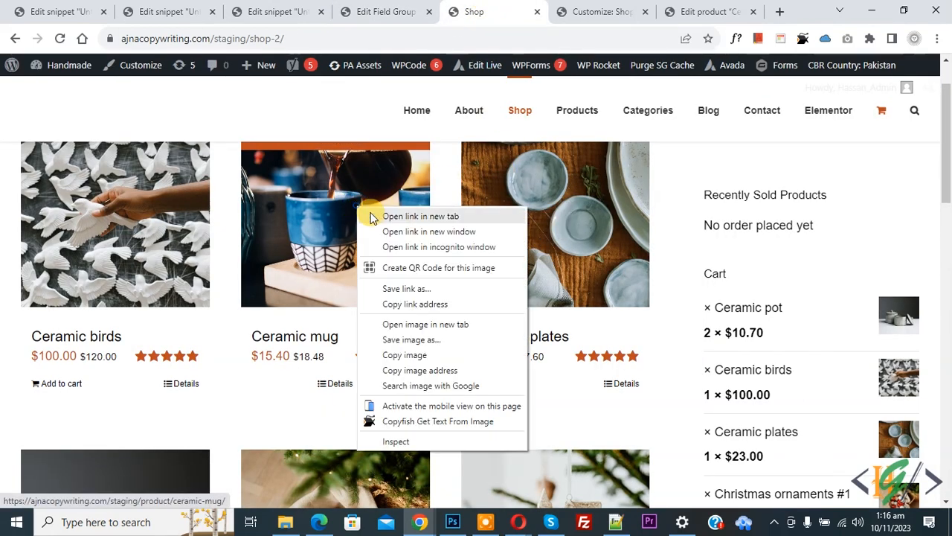
left_click(376, 216)
left_click_drag(532, 9, 477, 6)
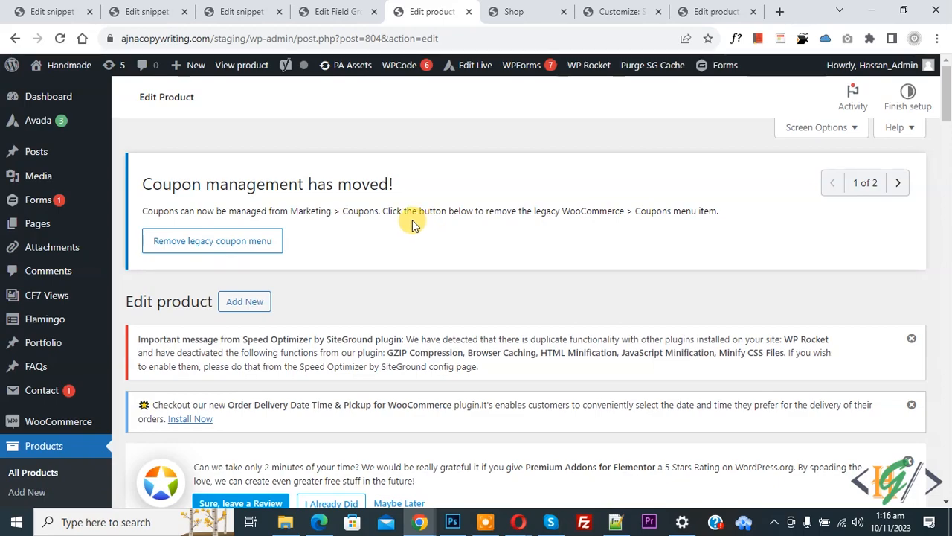
scroll(333, 201, "down", 10)
scroll(334, 201, "down", 5)
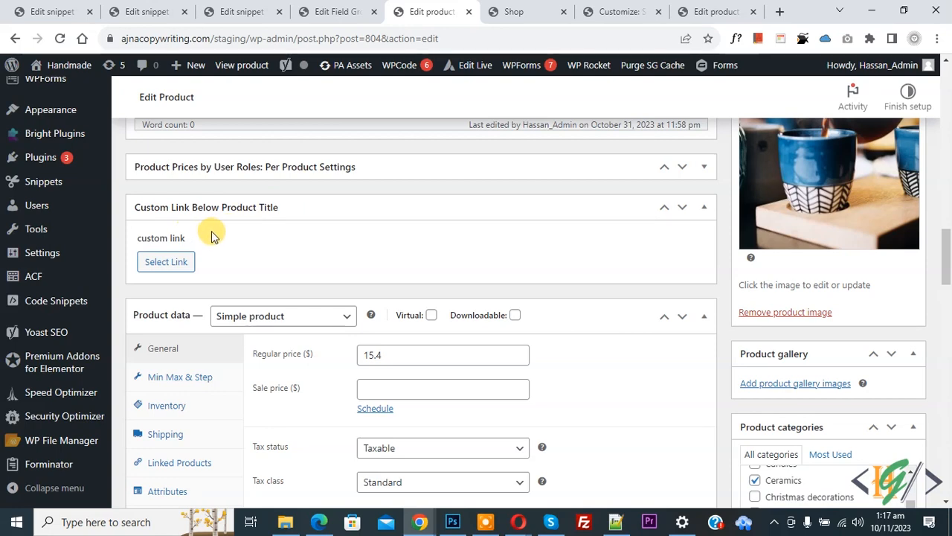
left_click(183, 260)
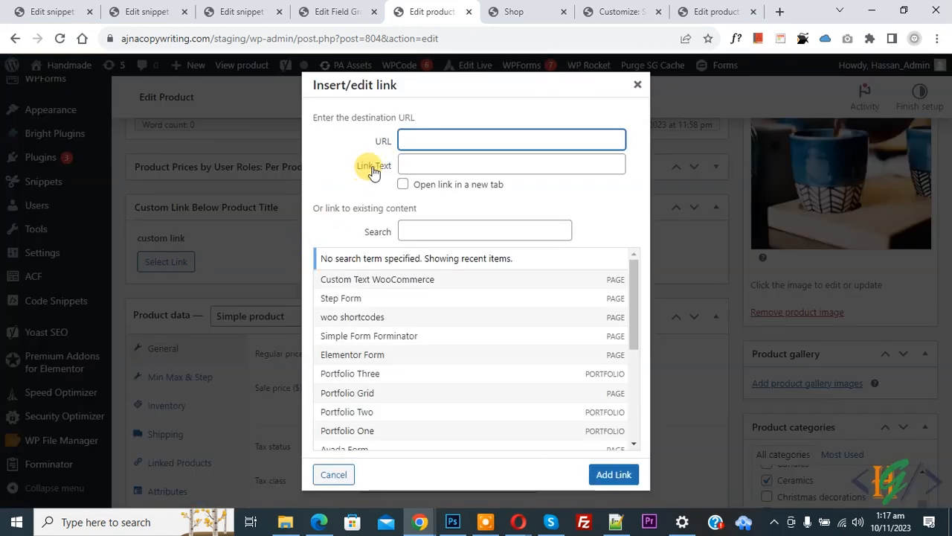
type("http://google.com")
left_click(430, 156)
type("Google")
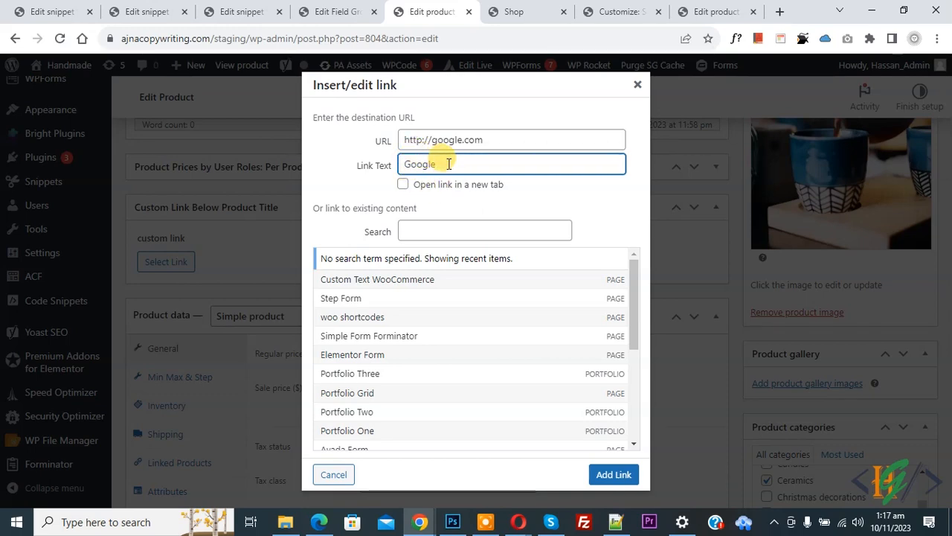
left_click(608, 476)
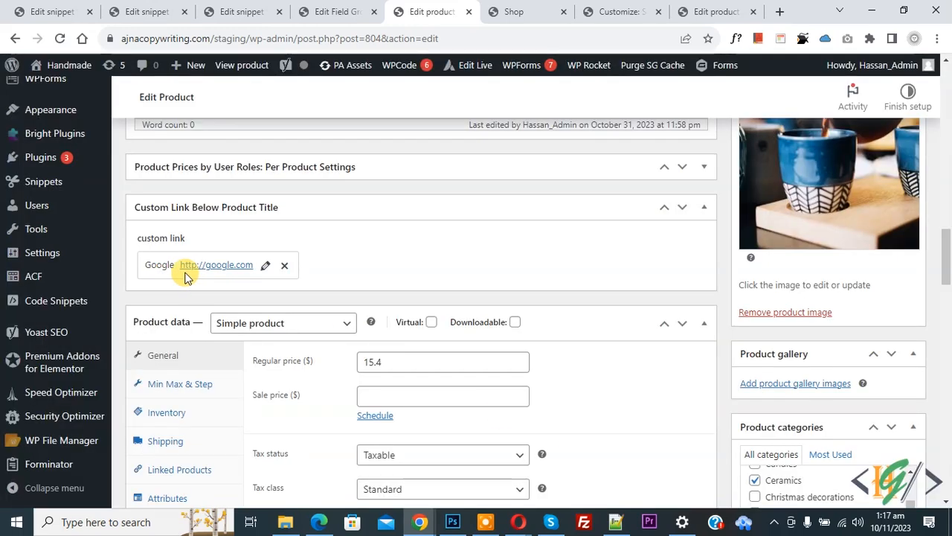
scroll(747, 298, "up", 5)
left_click(880, 350)
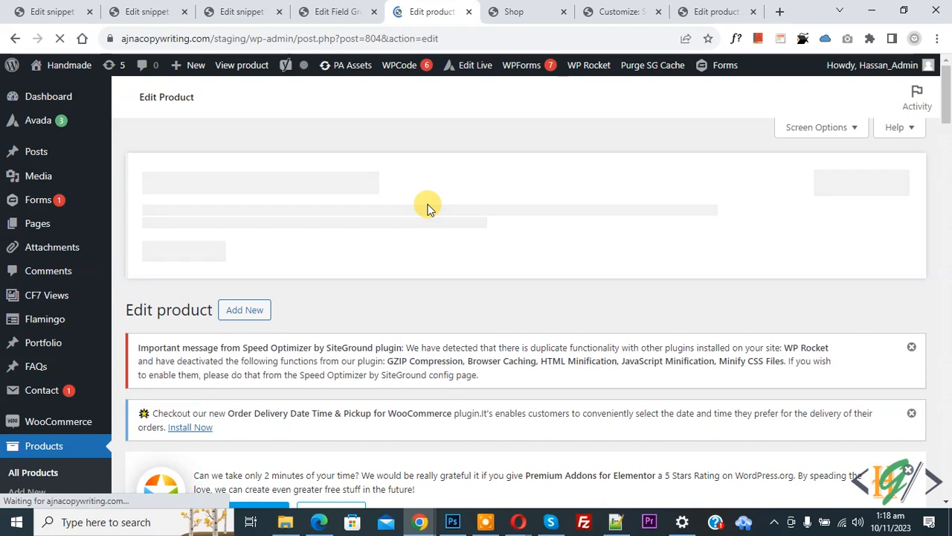
Reload the shop page and check the area below the Ceramic mug title for the custom link.
left_click(514, 11)
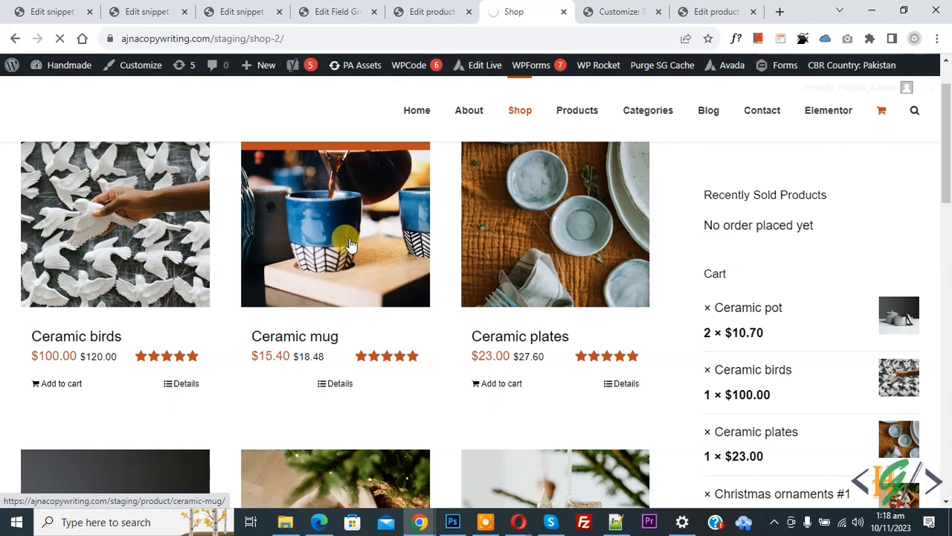
scroll(350, 246, "down", 1)
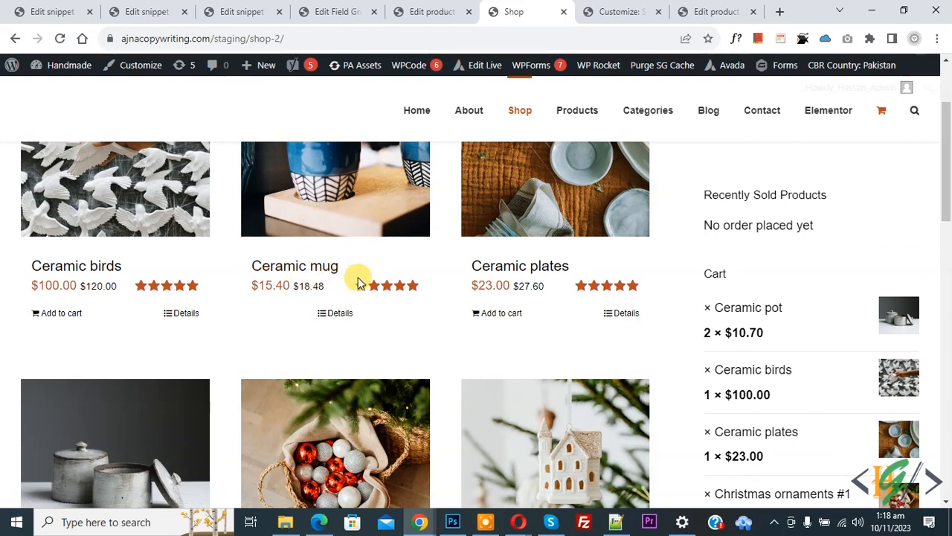
Return to the admin area and search the plugin directory for "wpcode".
left_click(424, 11)
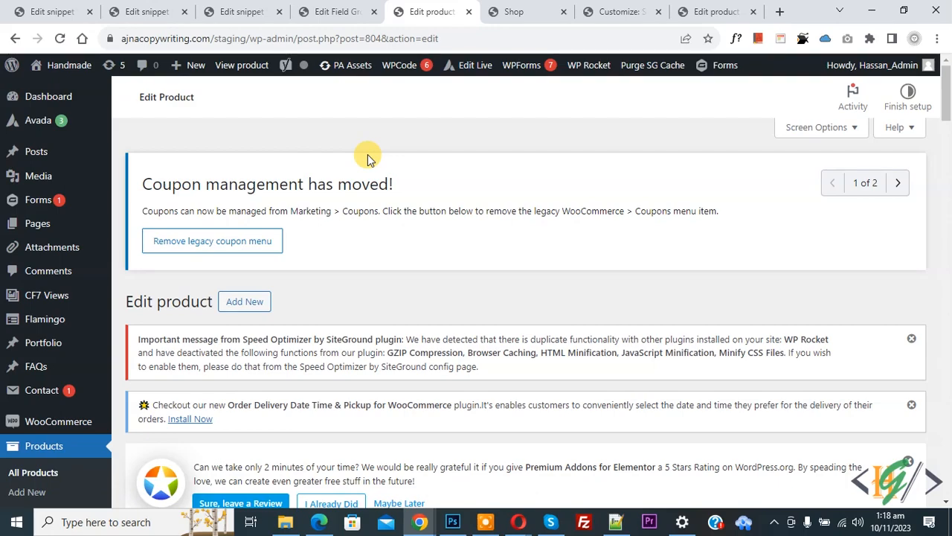
scroll(367, 154, "down", 6)
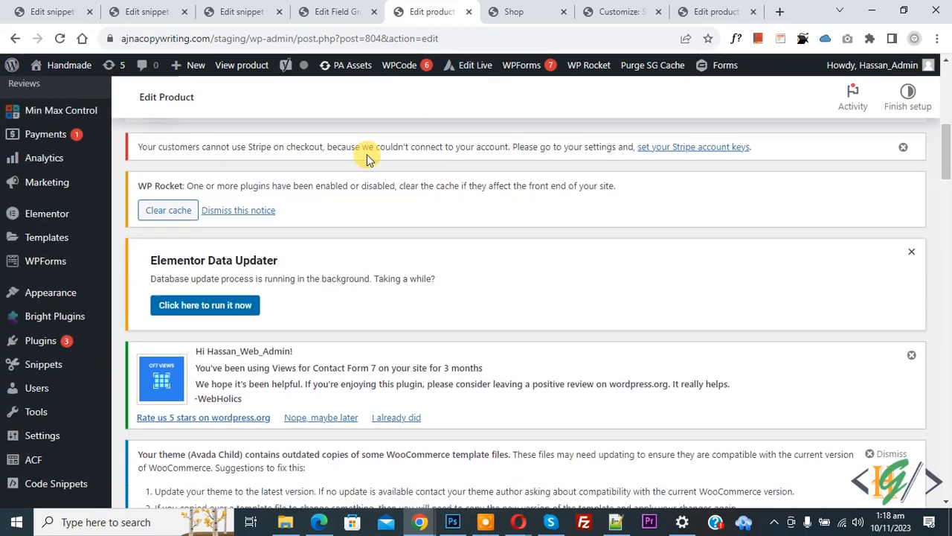
mouse_move(37, 340)
left_click(130, 365)
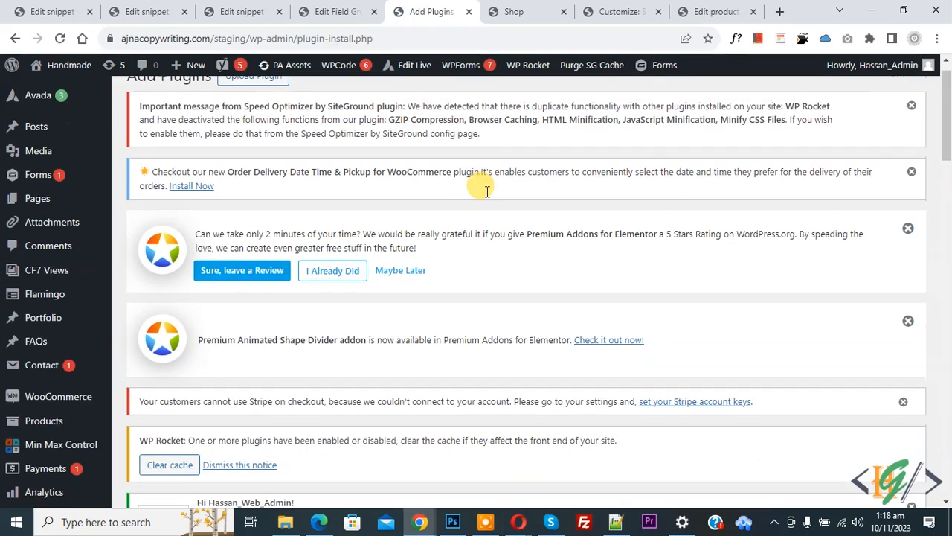
scroll(478, 187, "down", 6)
left_click(763, 149)
type("wpcode")
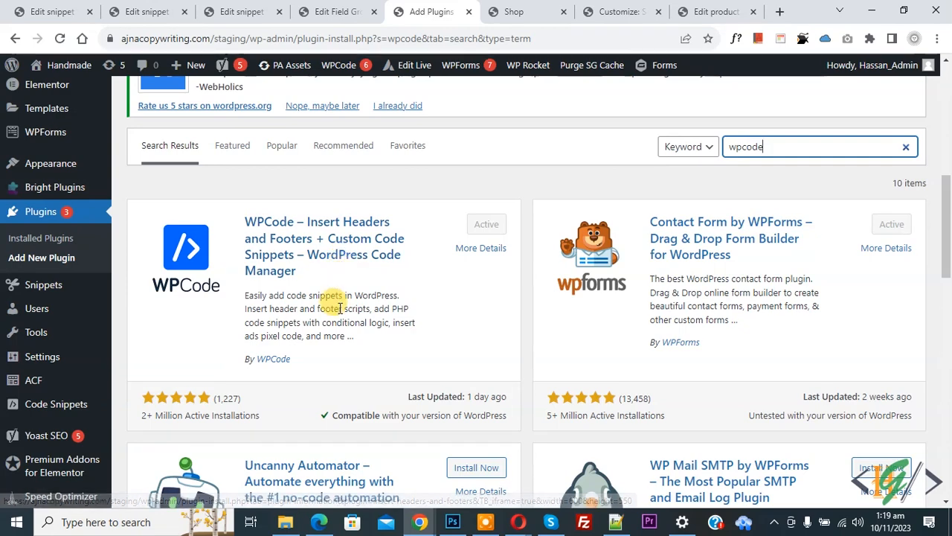
Start a new blank WPCode snippet for adding custom code.
mouse_move(82, 402)
left_click(155, 314)
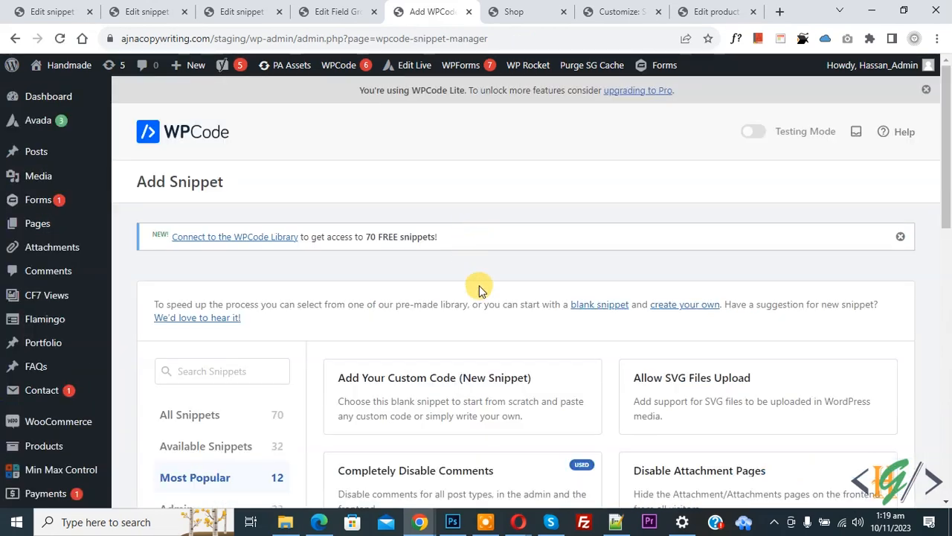
left_click(480, 405)
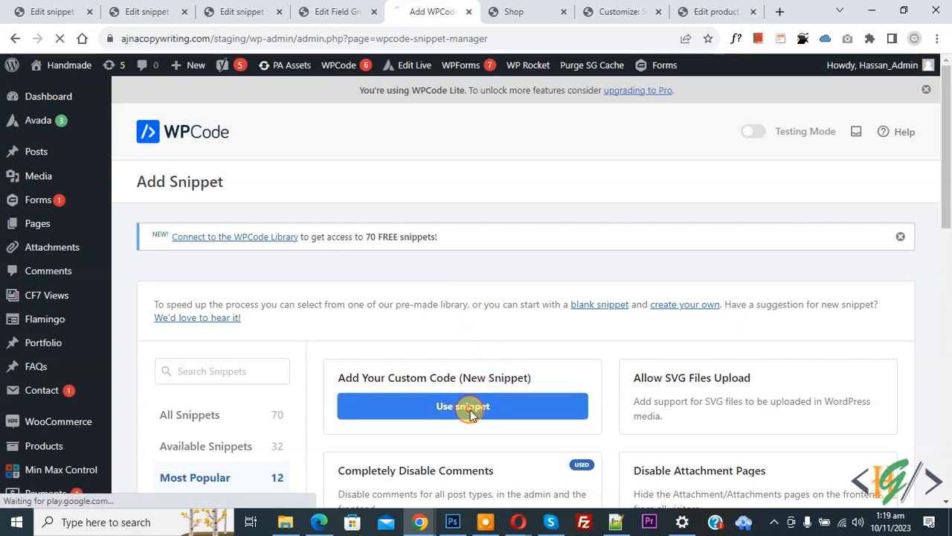
Set the snippet's code type to PHP Snippet and paste the custom_field_display_below_title function hooked to woocommerce_after_shop_loop_item_title.
left_click_drag(137, 182, 260, 176)
left_click(335, 166)
scroll(215, 139, "down", 2)
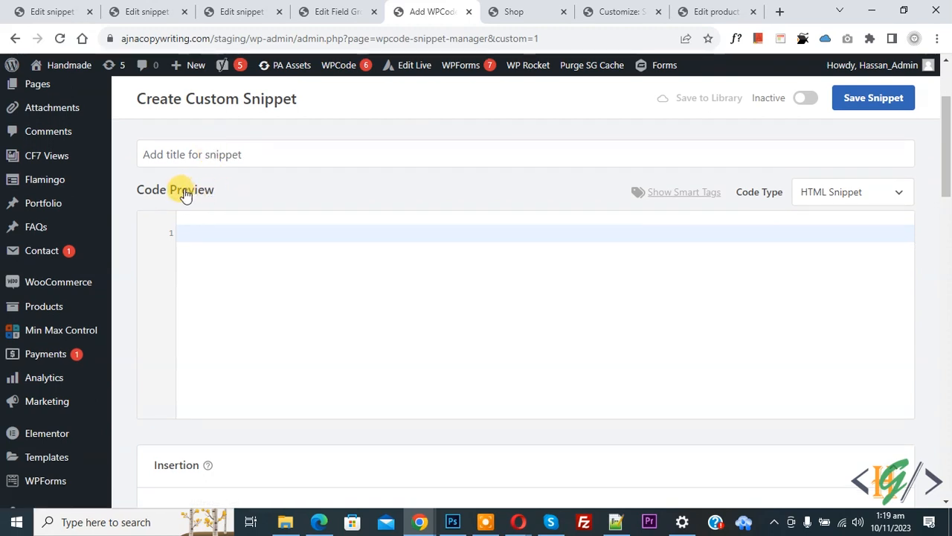
left_click(878, 202)
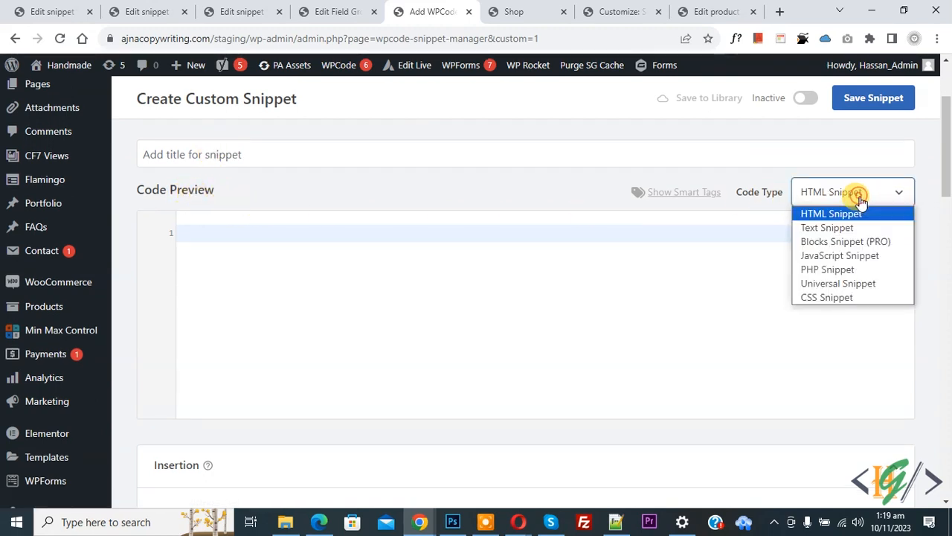
left_click(835, 266)
left_click(317, 244)
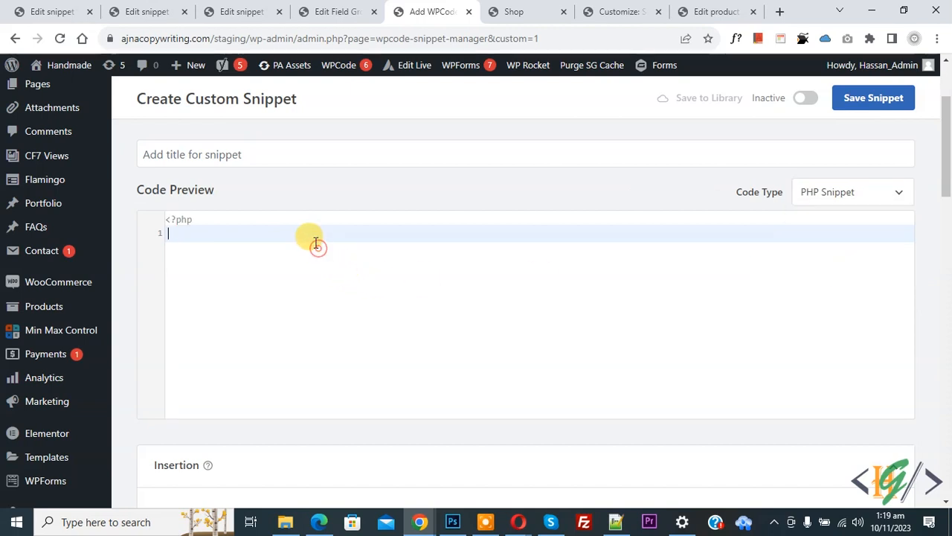
key("ctrl+v")
left_click_drag(179, 397, 111, 203)
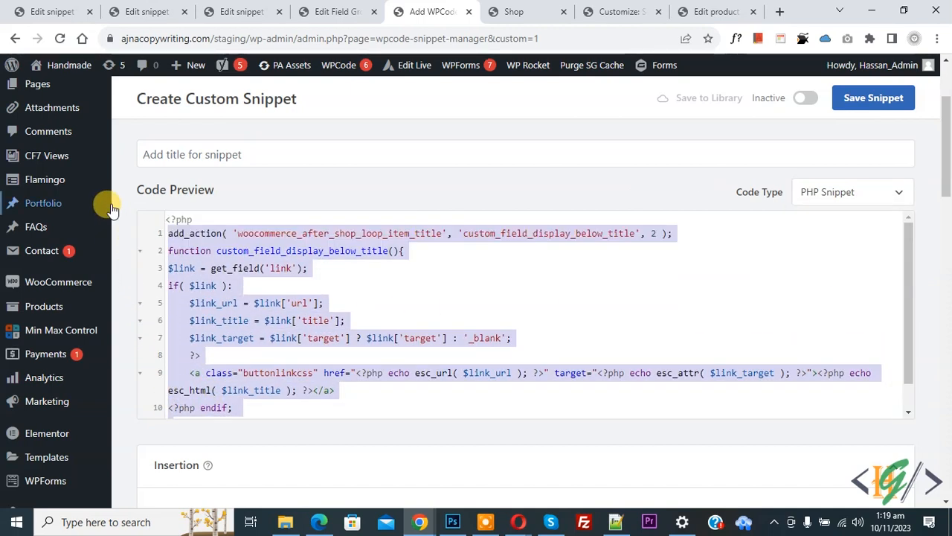
left_click(358, 320)
Look up the custom link field's name in the ACF field group and use custom_link in the snippet's get_field call.
key("ctrl+plus")
key("ctrl+plus")
key("ctrl+plus")
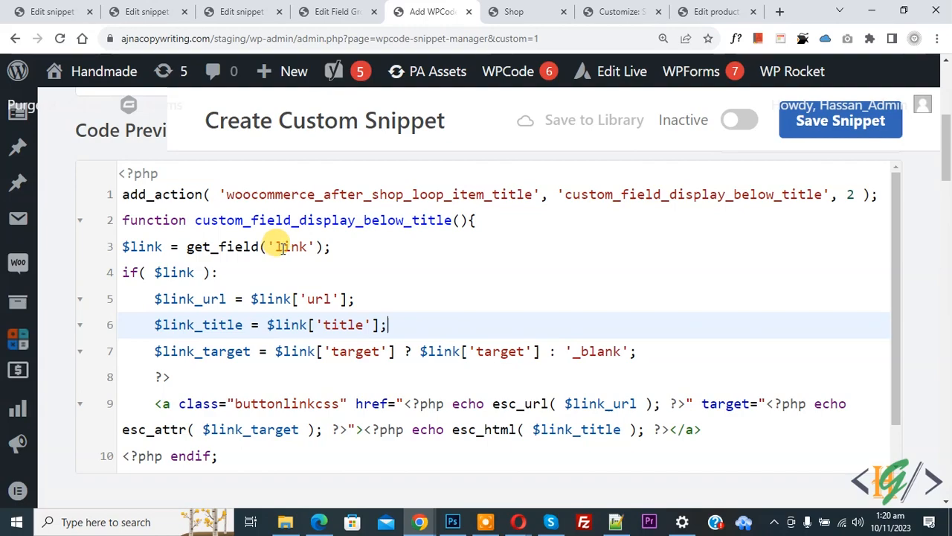
left_click(329, 8)
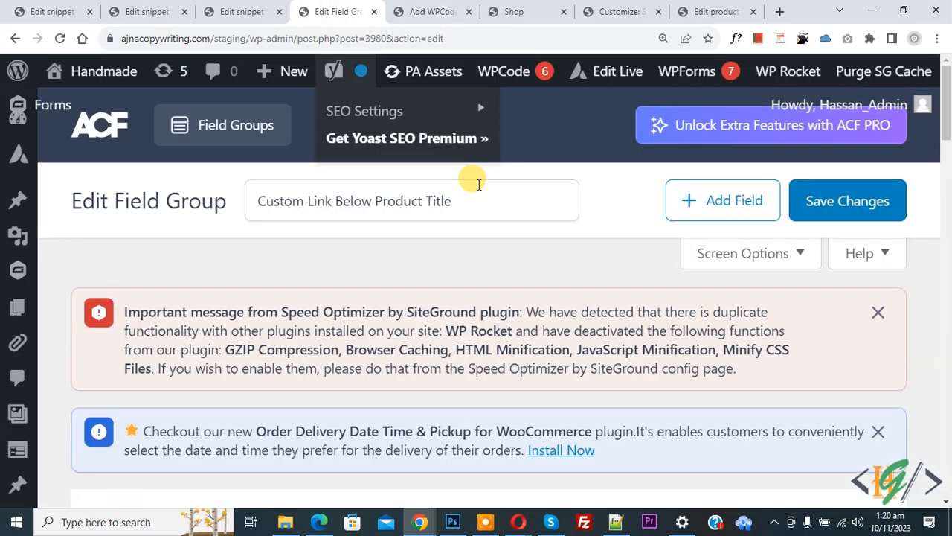
scroll(475, 191, "down", 15)
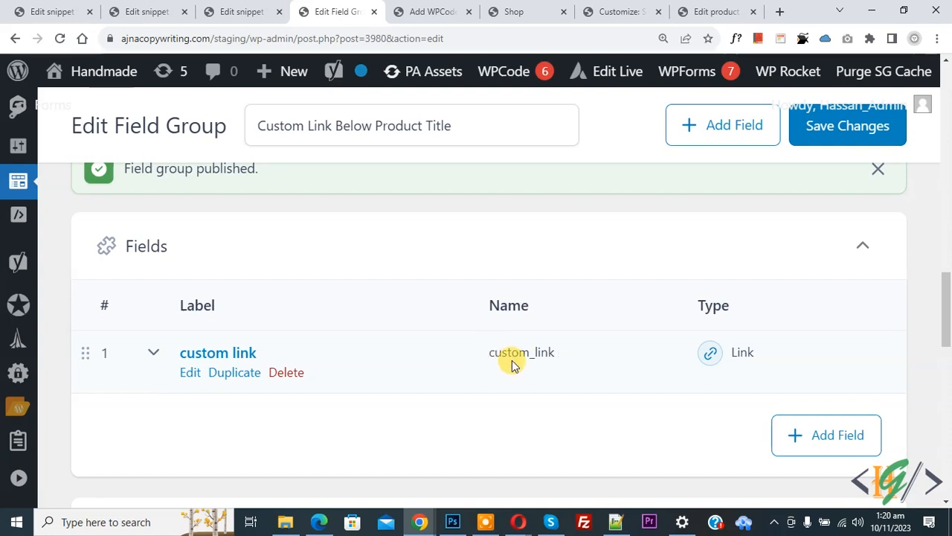
mouse_move(563, 356)
left_click(421, 15)
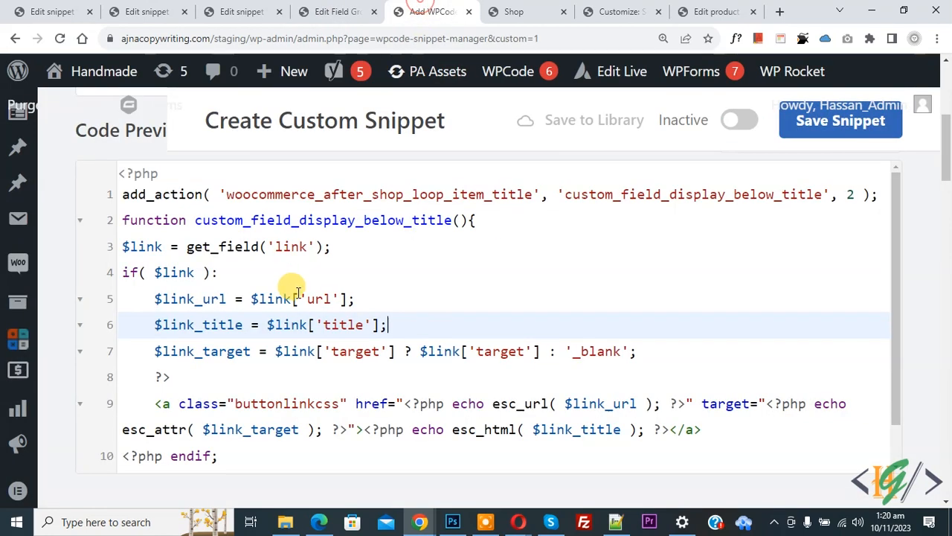
double_click(290, 246)
type("custom_link")
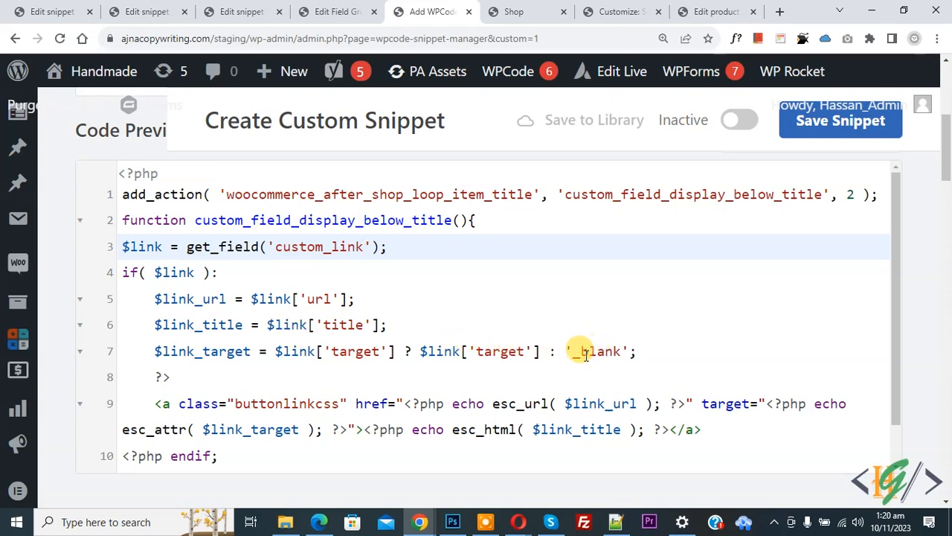
Activate the custom snippet with its auto-insert settings and save it.
key("ctrl+0")
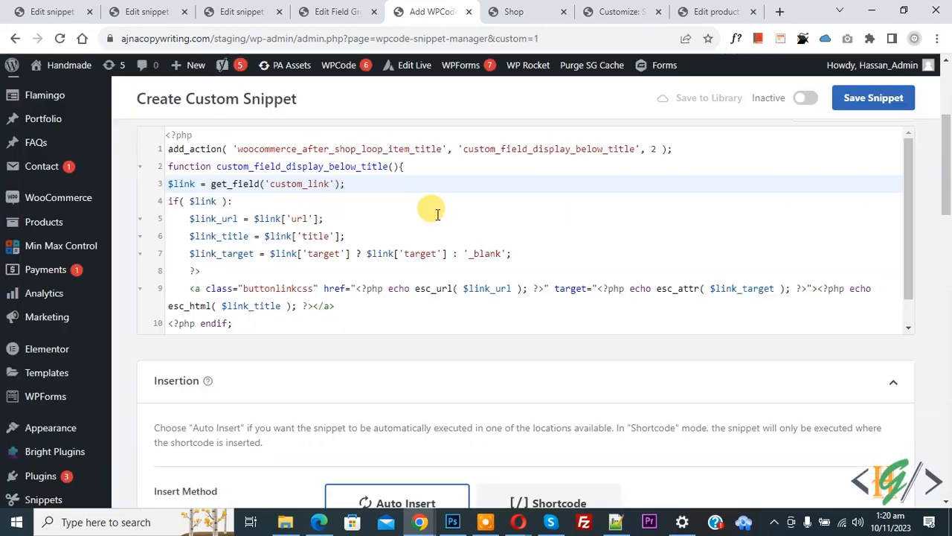
left_click_drag(949, 171, 949, 225)
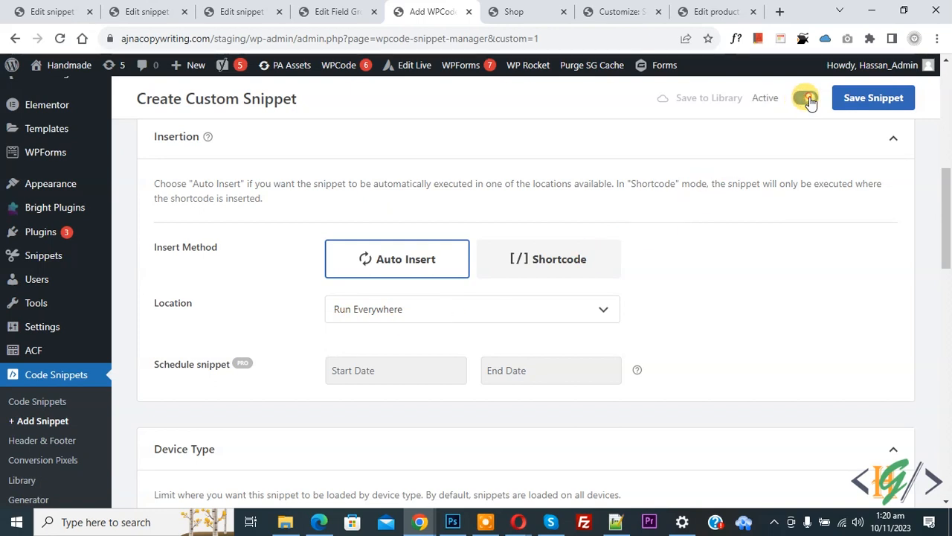
left_click(855, 106)
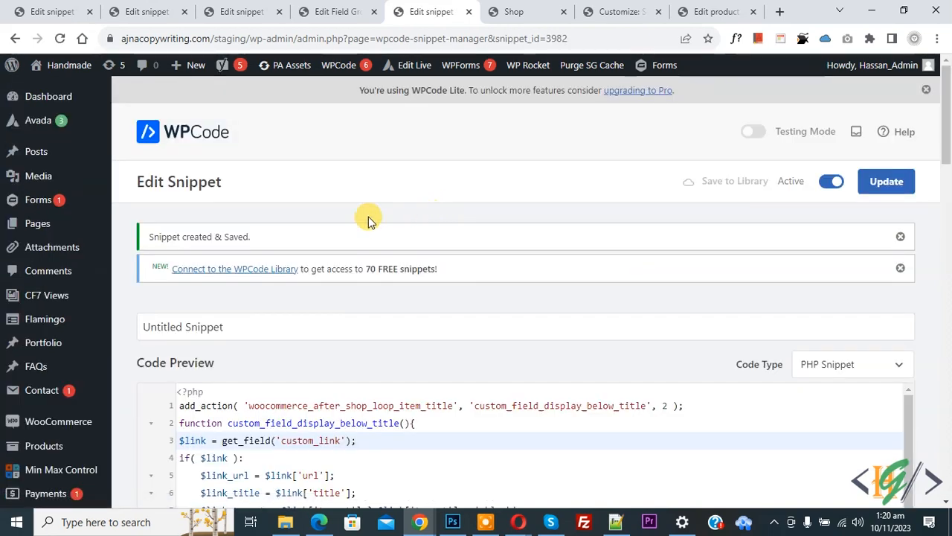
left_click_drag(154, 237, 255, 238)
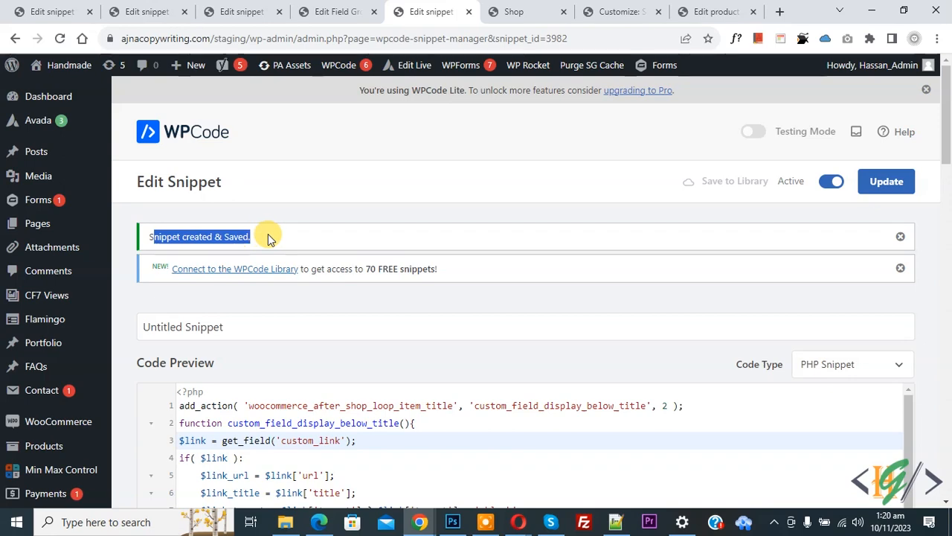
Reload the shop page, test the Google link below the Ceramic mug title, and return to the shop.
left_click(518, 9)
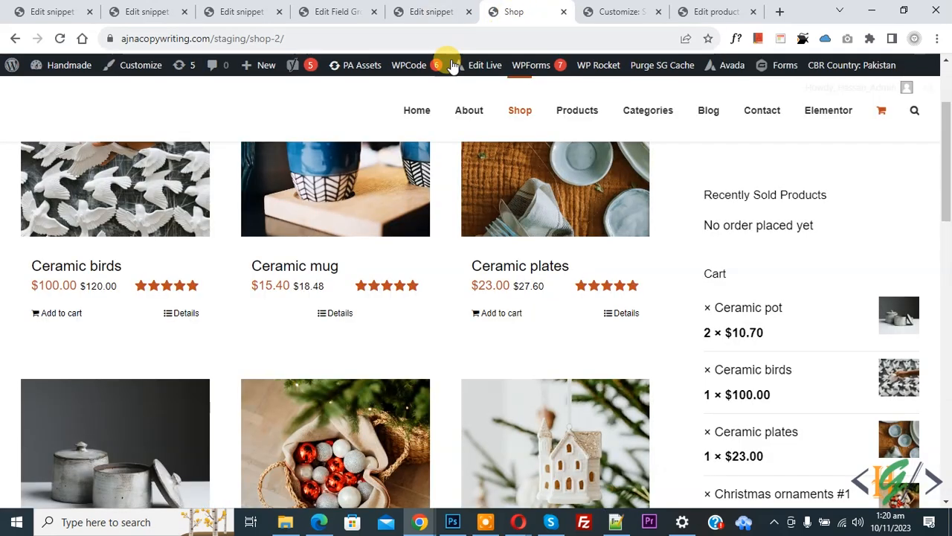
left_click(59, 38)
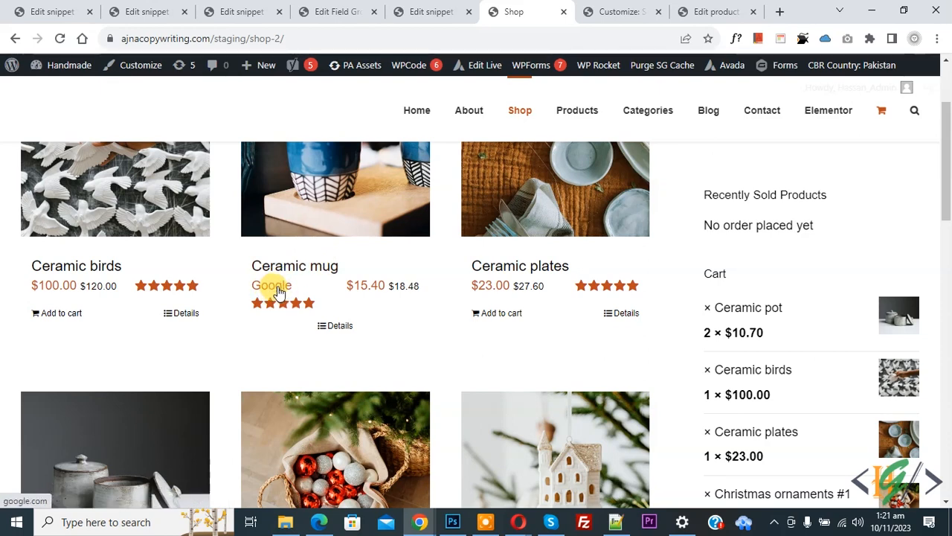
left_click(278, 290)
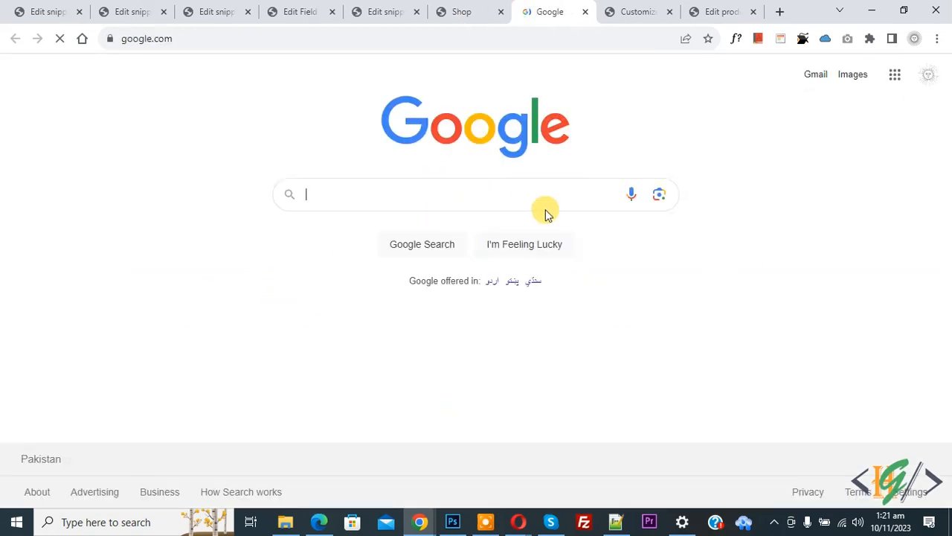
left_click(585, 13)
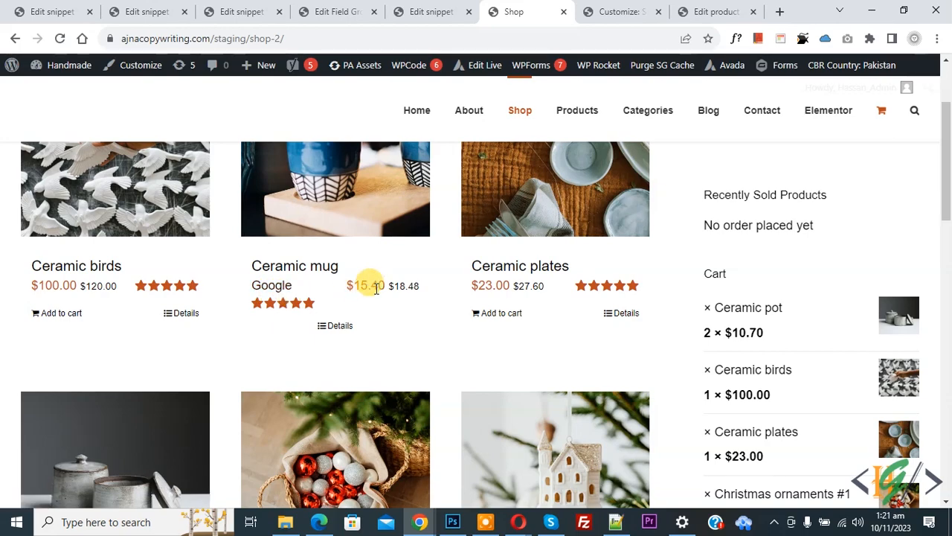
Find the link's class name in the snippet code and start a .buttonlinkcss rule at the beginning of the Additional CSS.
left_click(436, 11)
scroll(489, 216, "down", 3)
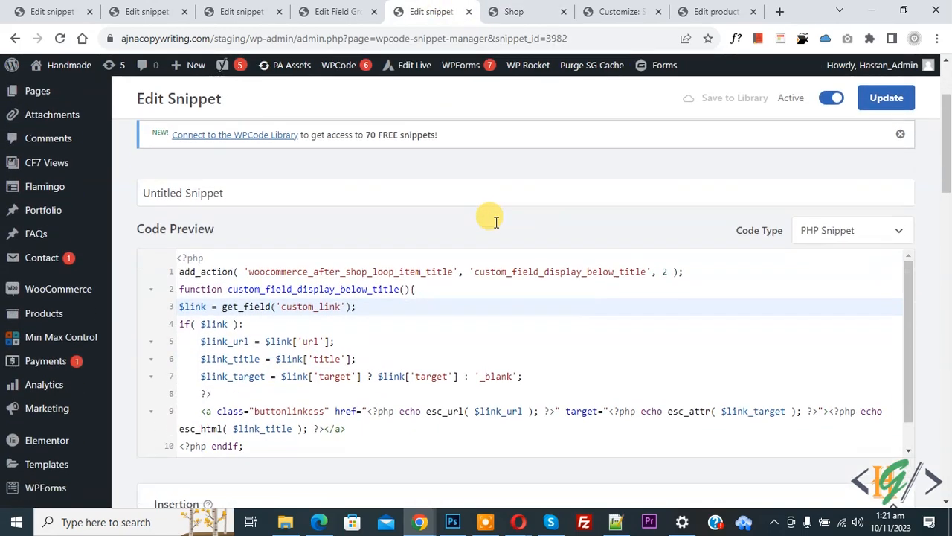
left_click(416, 296)
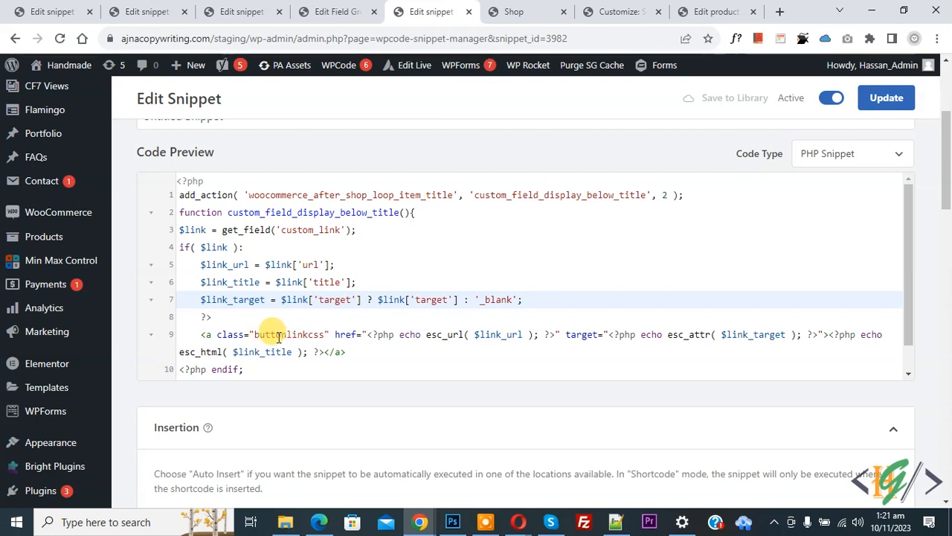
double_click(279, 336)
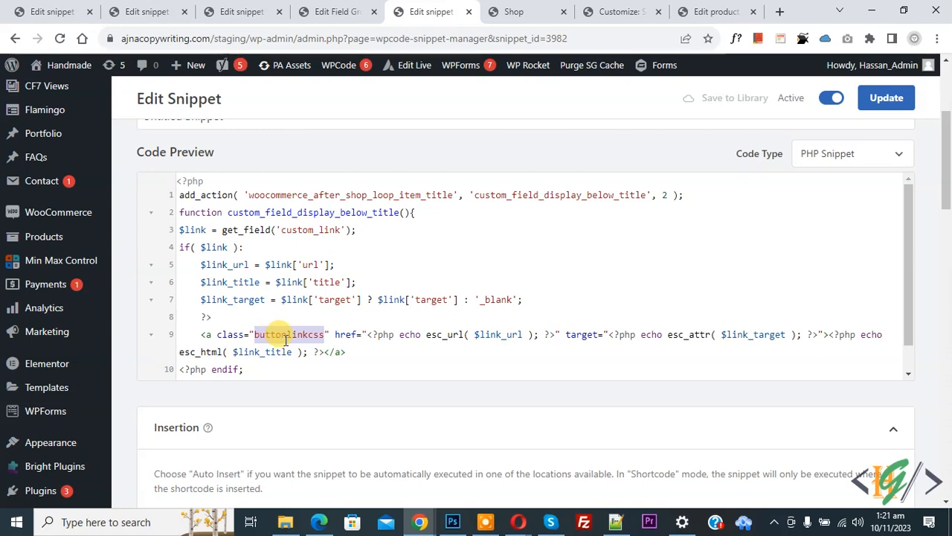
left_click(616, 11)
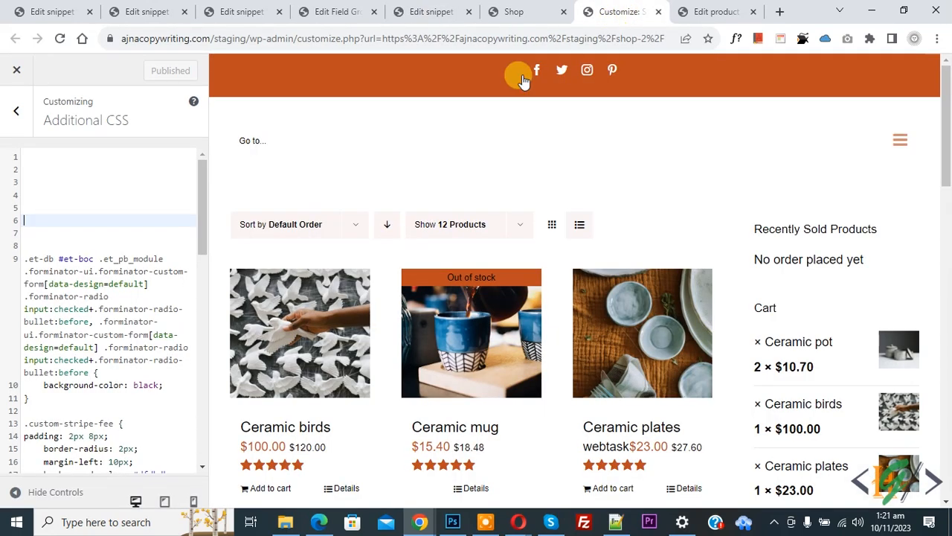
left_click(41, 155)
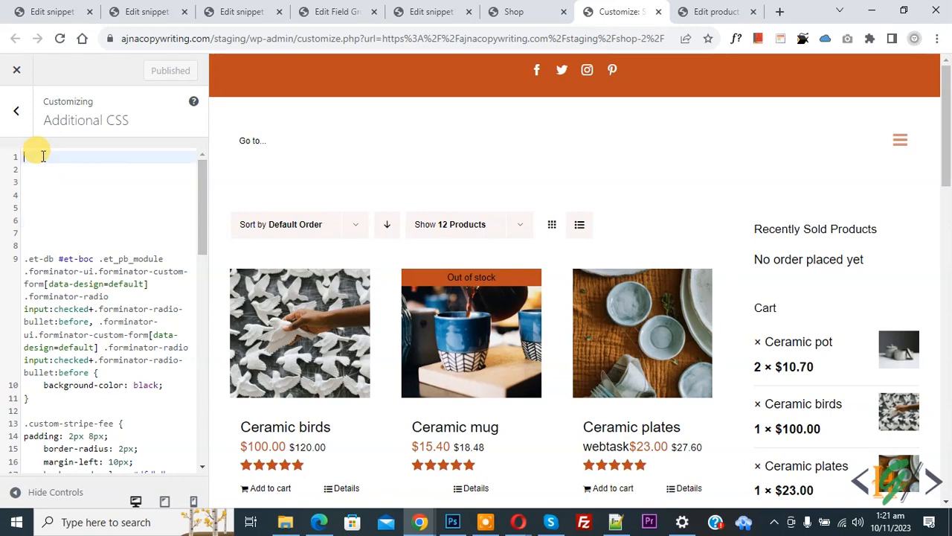
type(".buttonlinkcss")
key("Return")
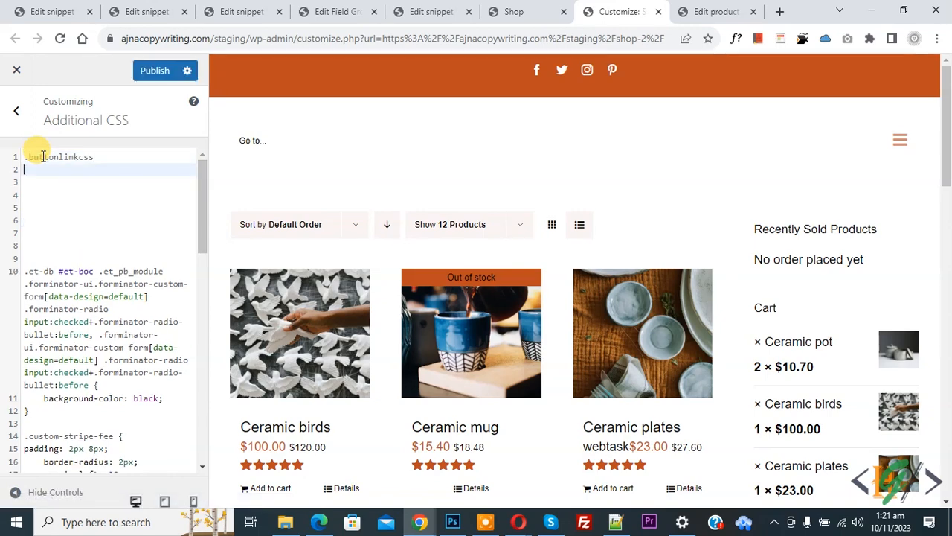
Give the .buttonlinkcss rule a width of 100% and publish the Additional CSS.
type("{")
key("Return")
type("wid")
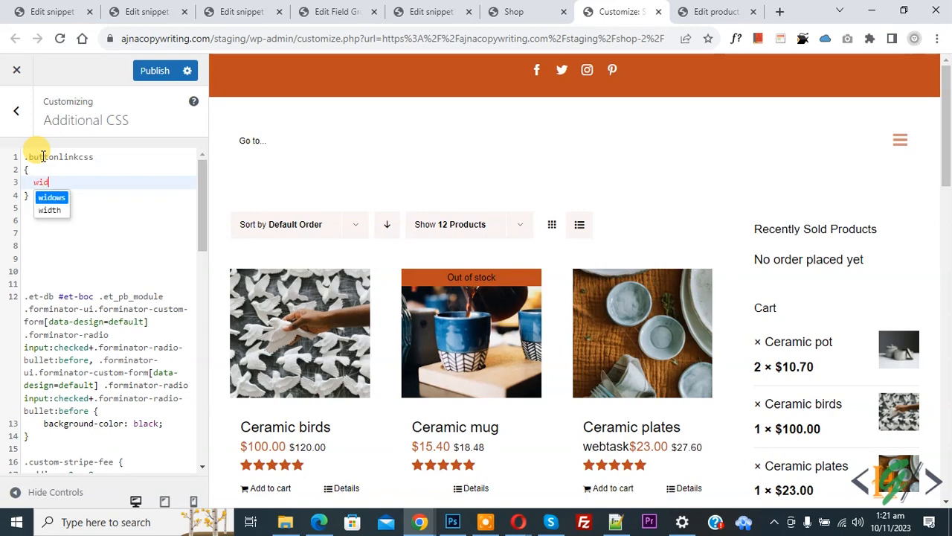
type("th: 100%;")
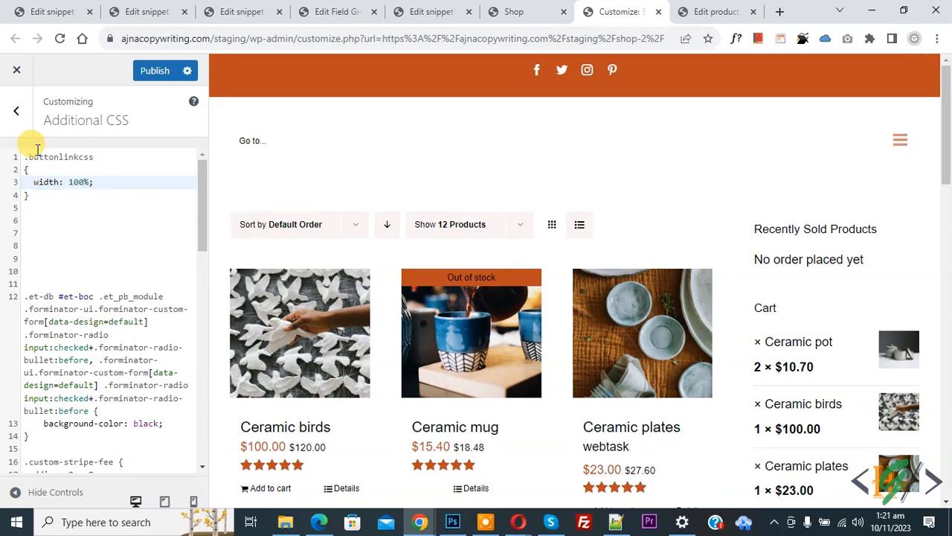
left_click(155, 74)
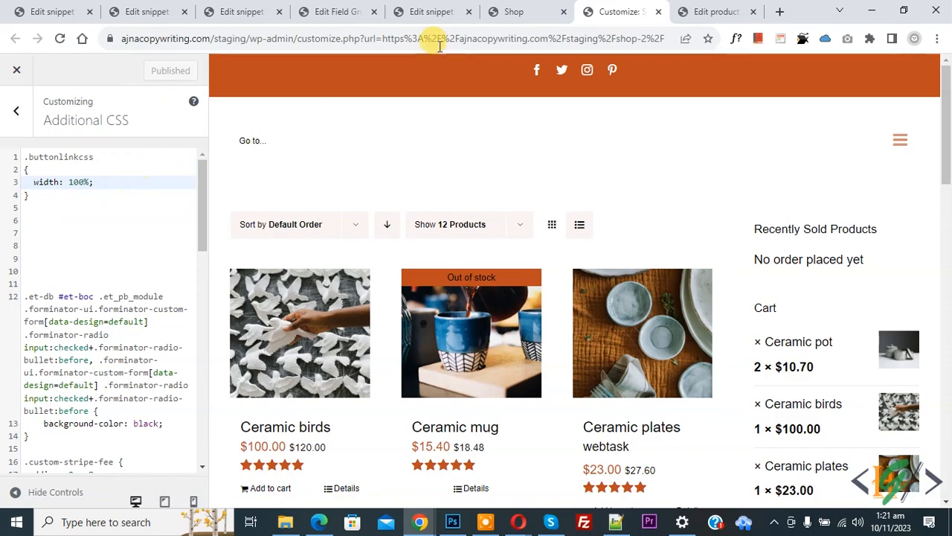
Reload the shop page and check the placement of the Google link below the Ceramic mug title.
left_click(513, 11)
left_click(59, 38)
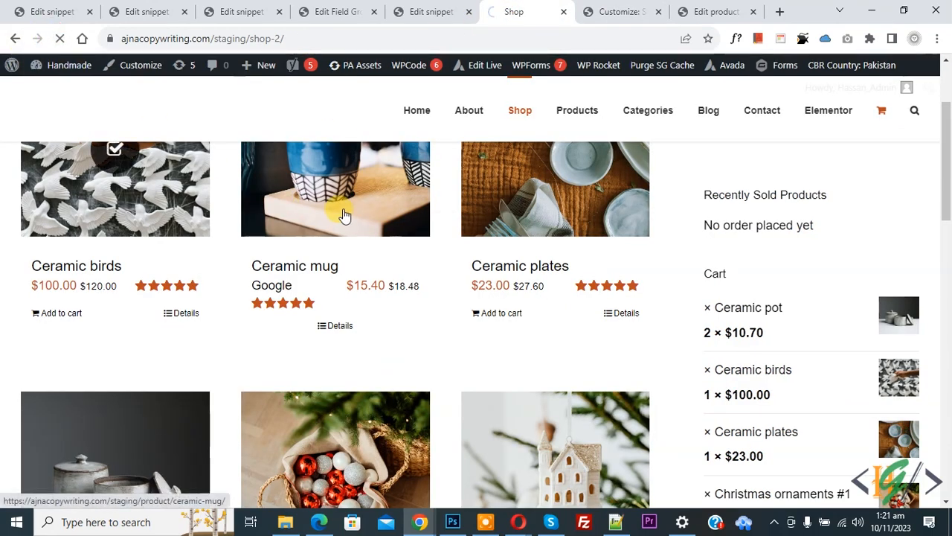
scroll(381, 169, "down", 3)
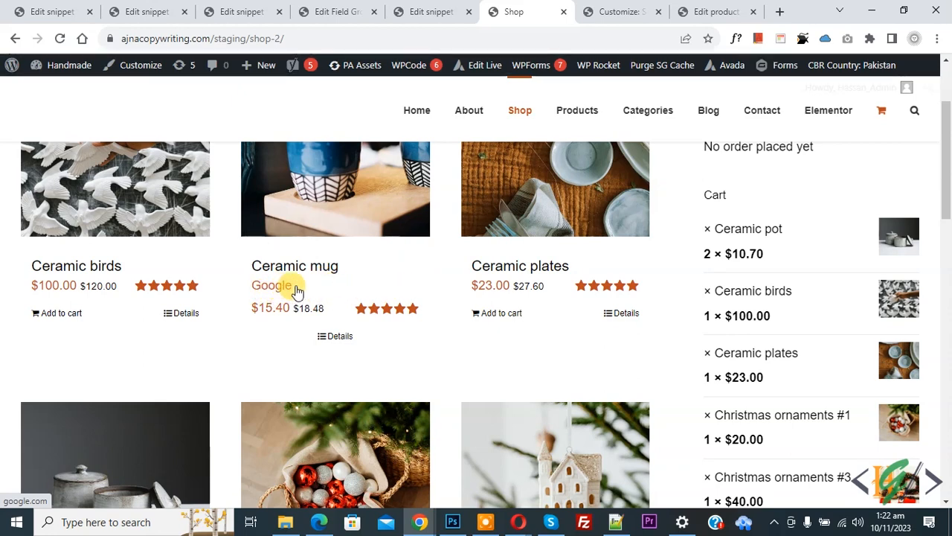
Review the published CSS rule and the field name in the snippet's get_field call.
key("ctrl+Tab")
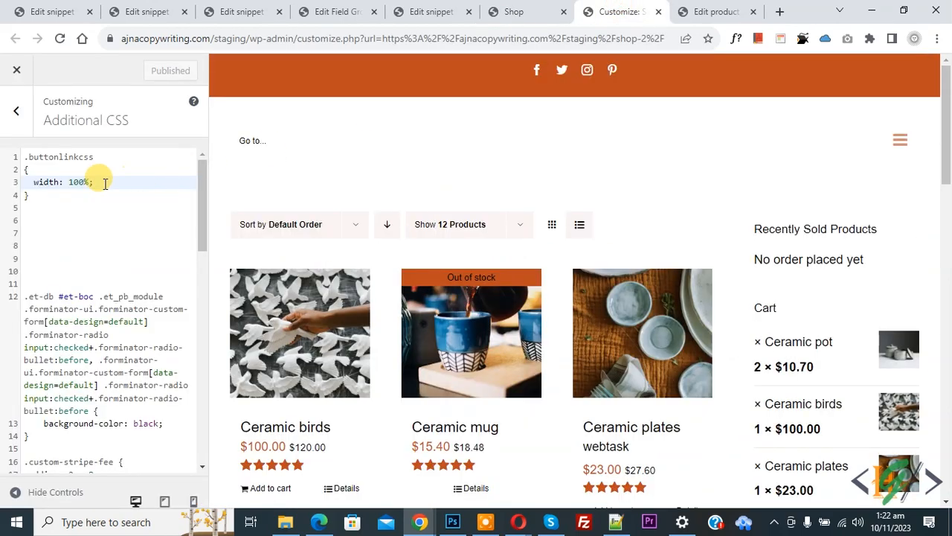
left_click(446, 11)
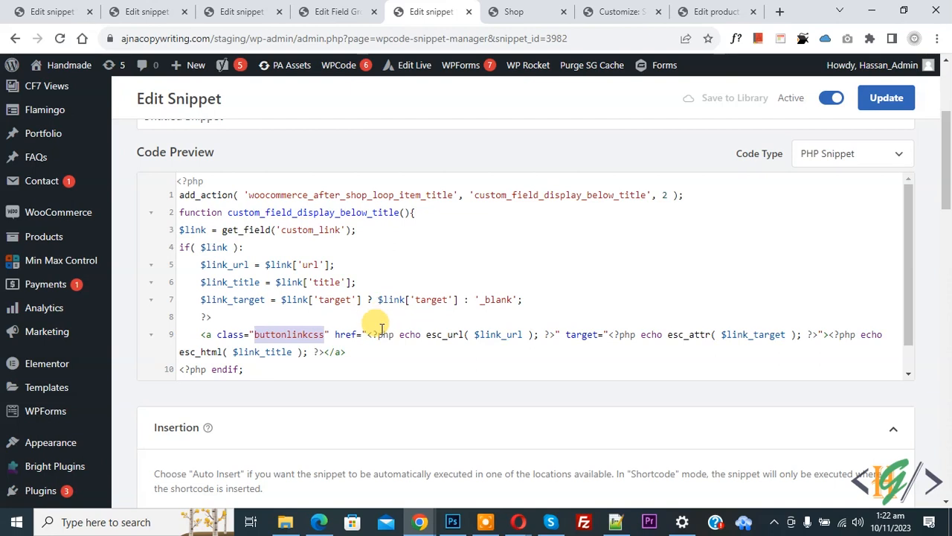
left_click(307, 231)
double_click(307, 231)
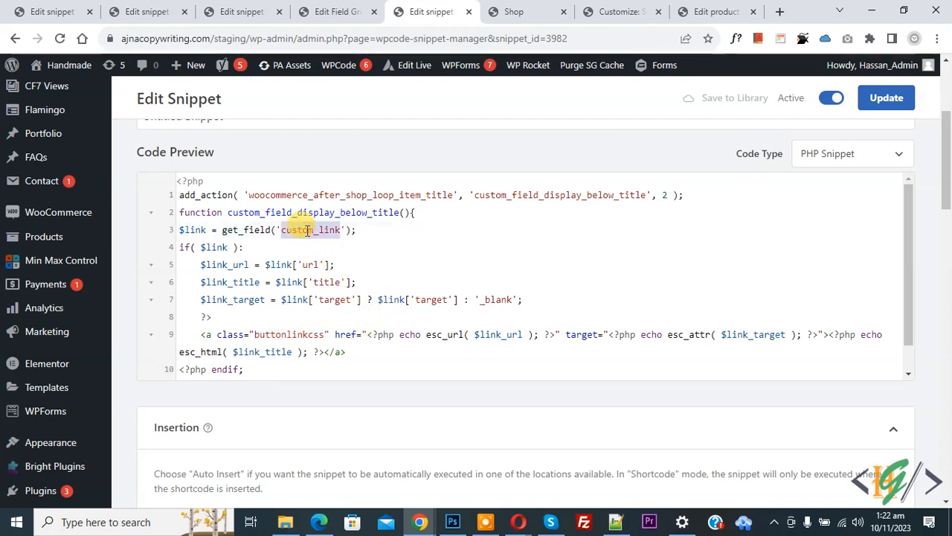